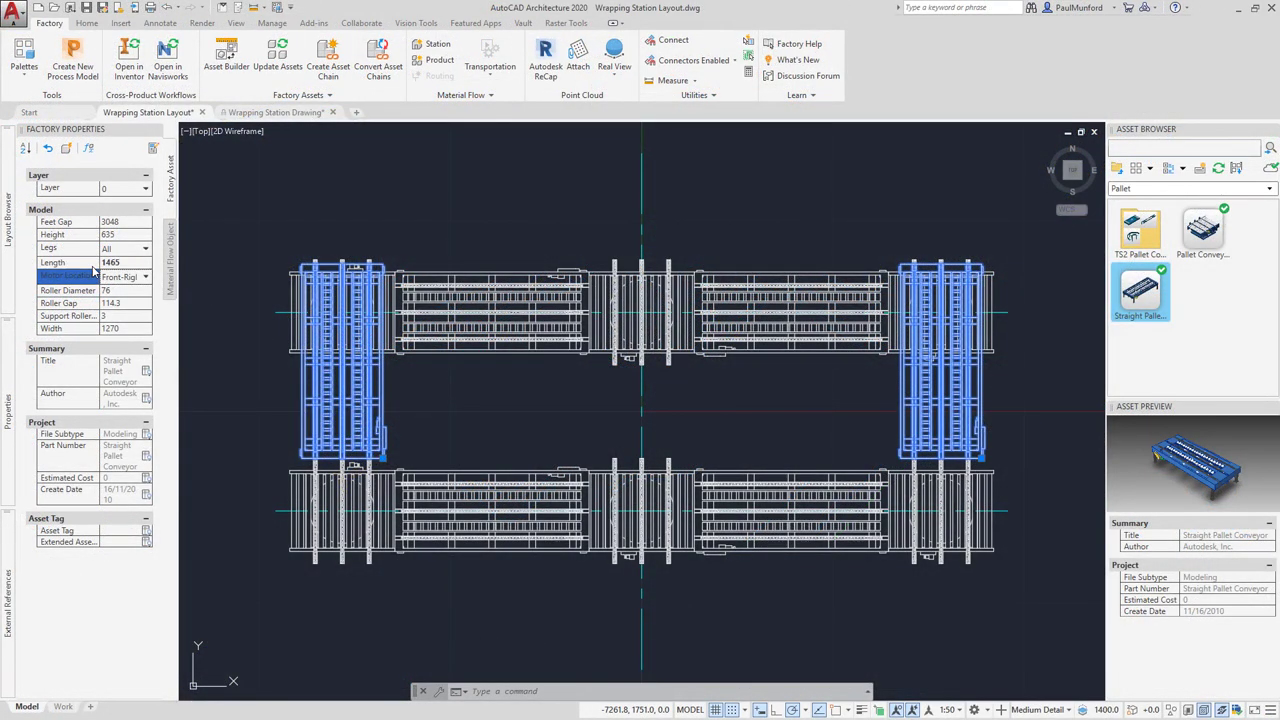
Step: Shorten the blue cross conveyors to 1465 and find TD_Wrapping Station by searching 'wrapper'
key(Tab)
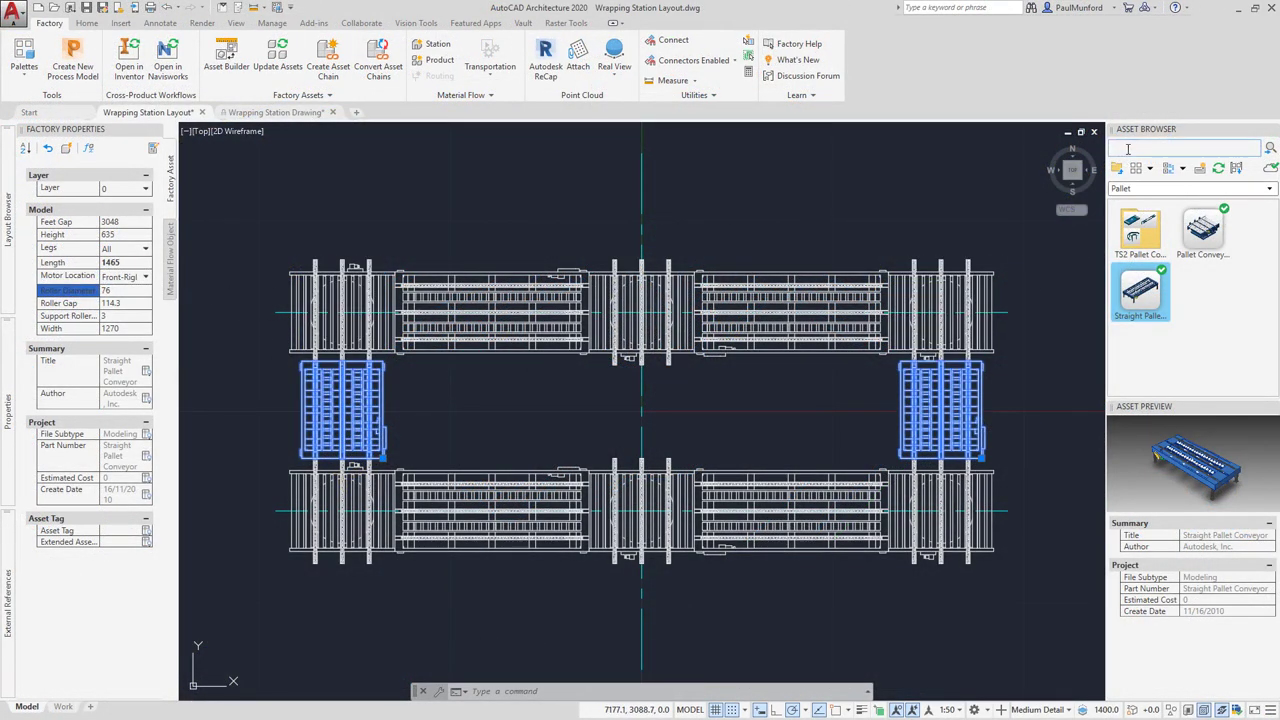
text(wrapper)
key(Return)
click(1205, 300)
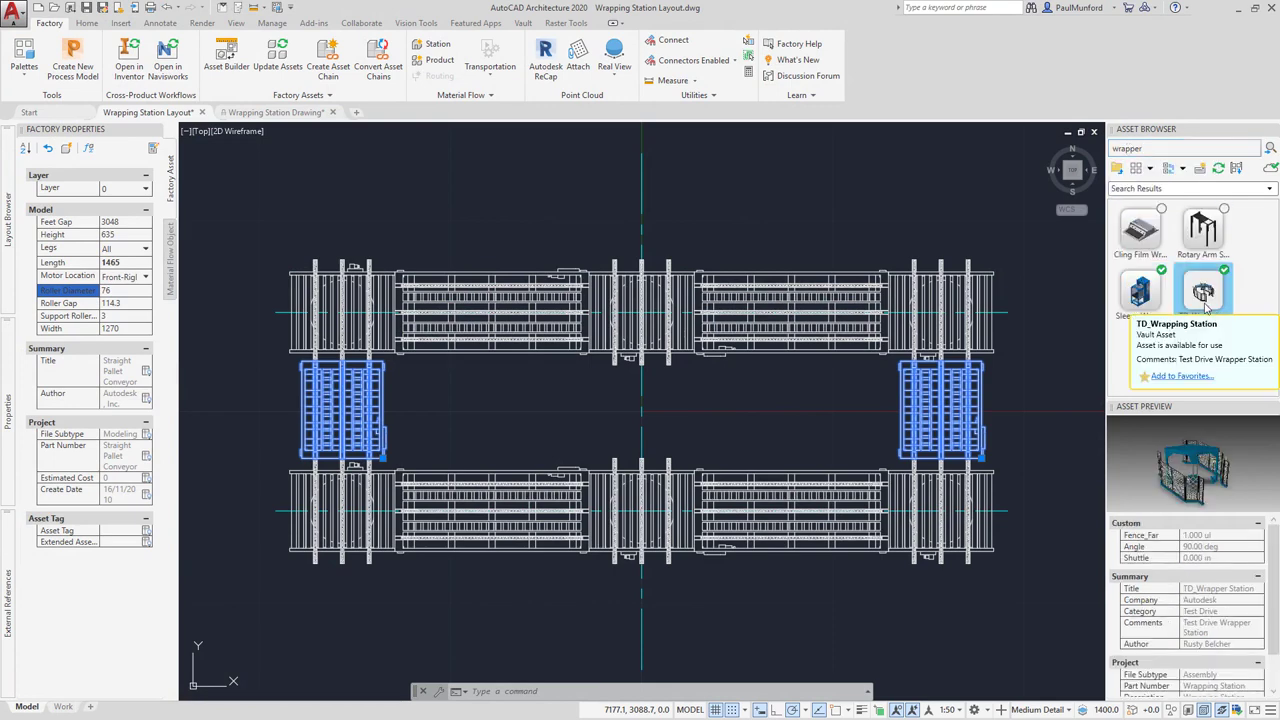
drag(1212, 473, 1212, 458)
Step: Place TD_Wrapping Station at the layout centre, snapping base point, insertion and rotation to centres
double_click(1203, 300)
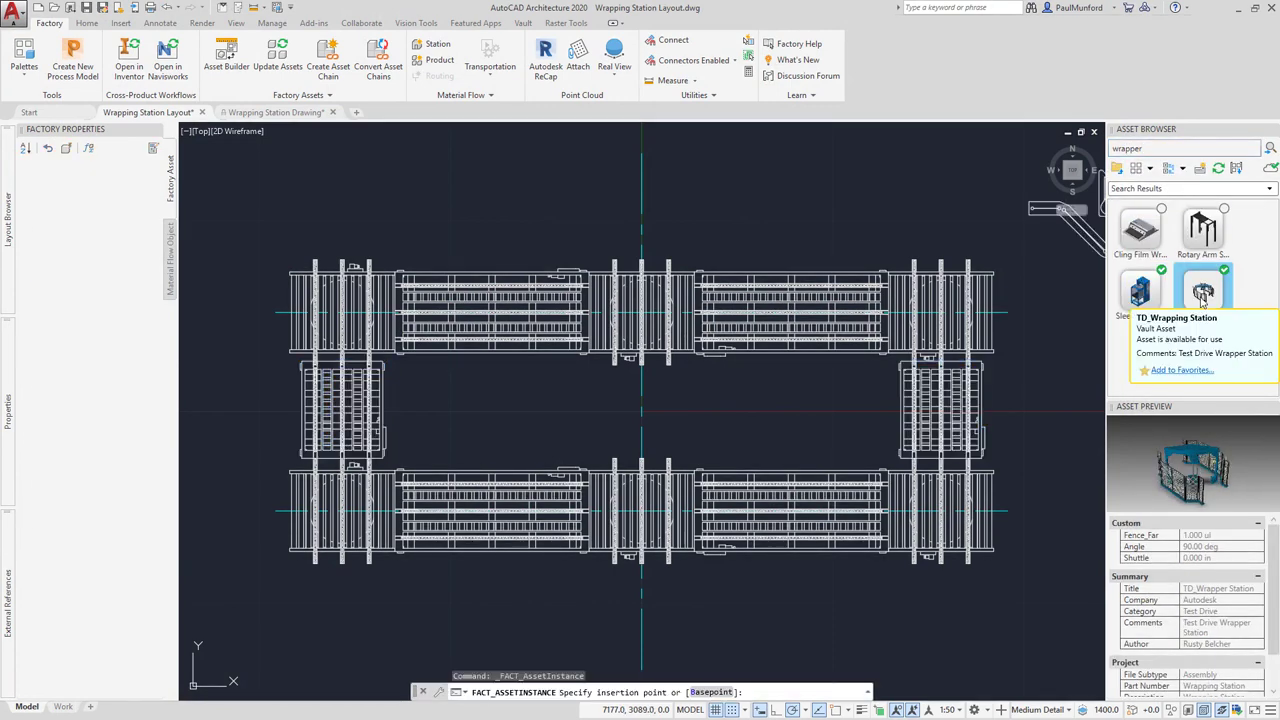
text(b)
key(Return)
shift+right_click(812, 446)
click(850, 277)
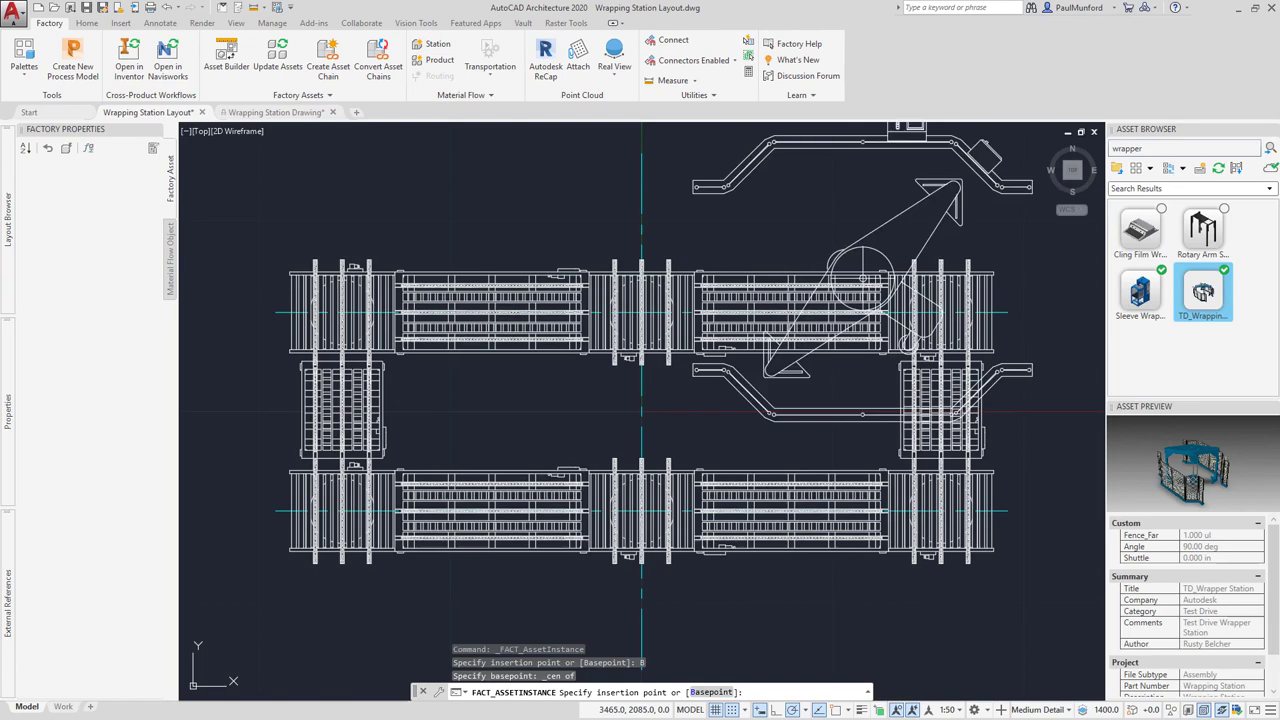
shift+right_click(663, 276)
click(728, 371)
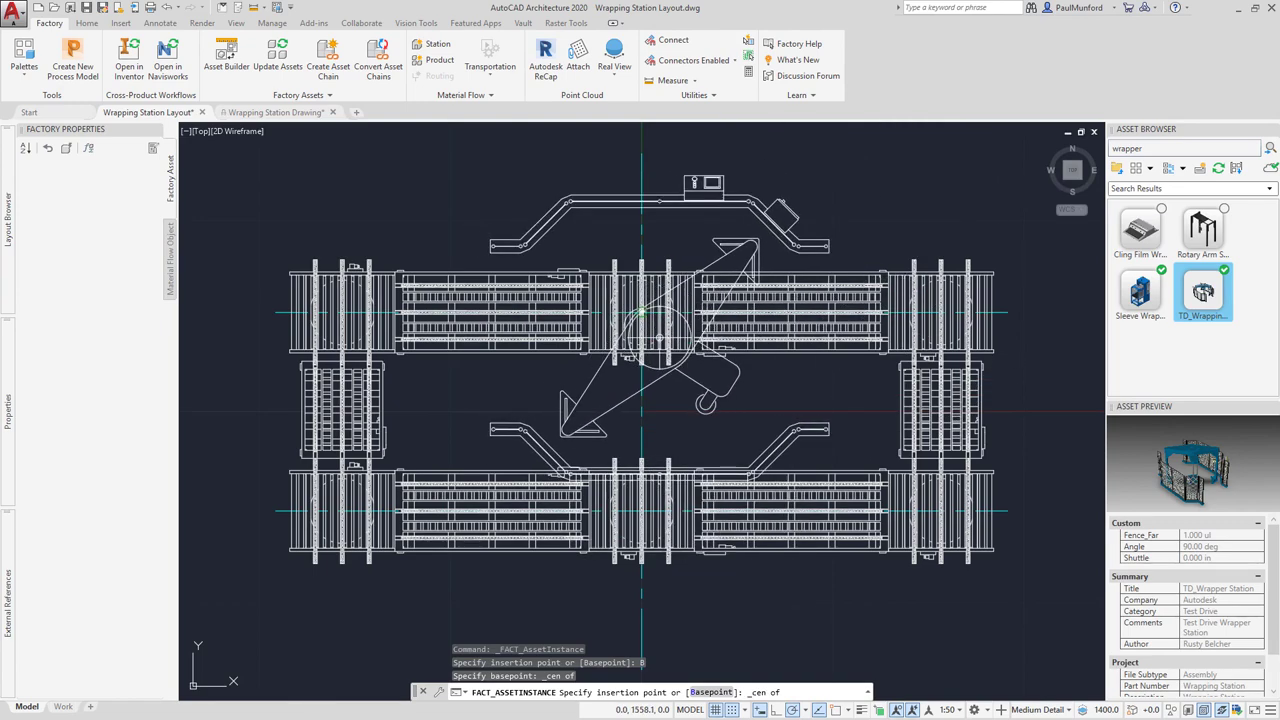
click(640, 310)
shift+right_click(930, 375)
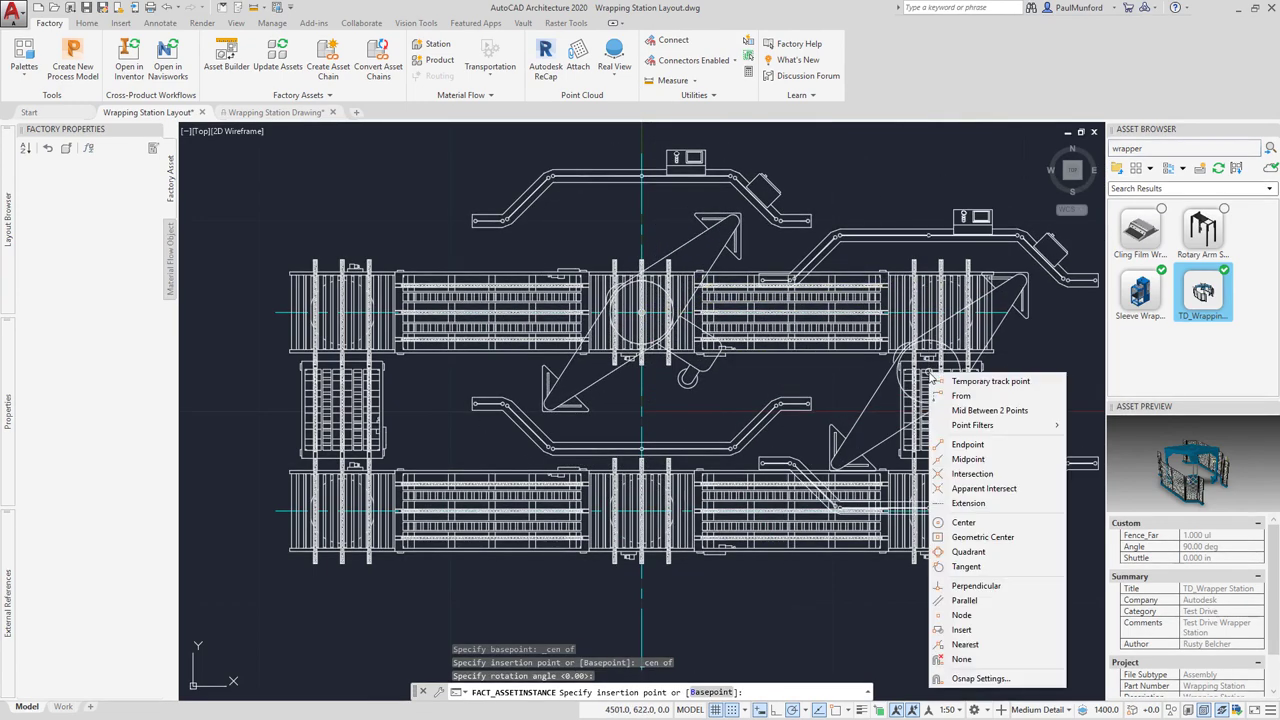
click(962, 522)
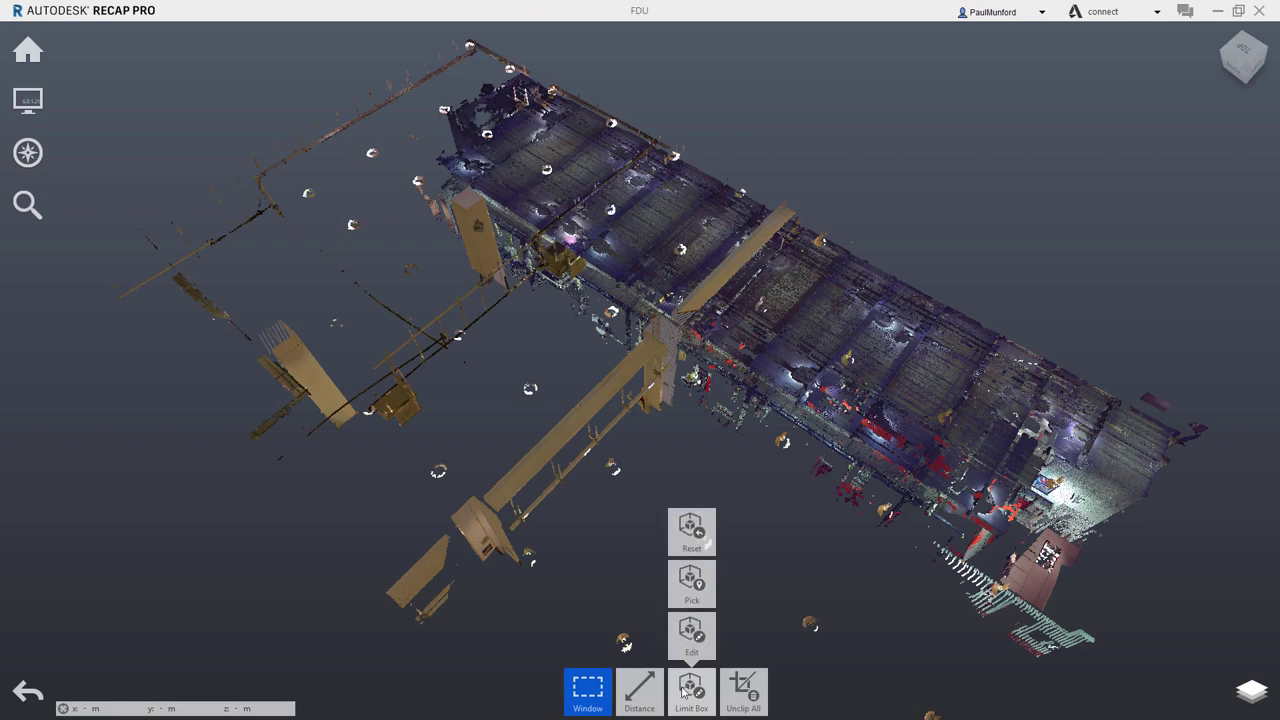
Step: Crop the scan with the limit box, pulling one face inward to about 13.9 m
click(684, 690)
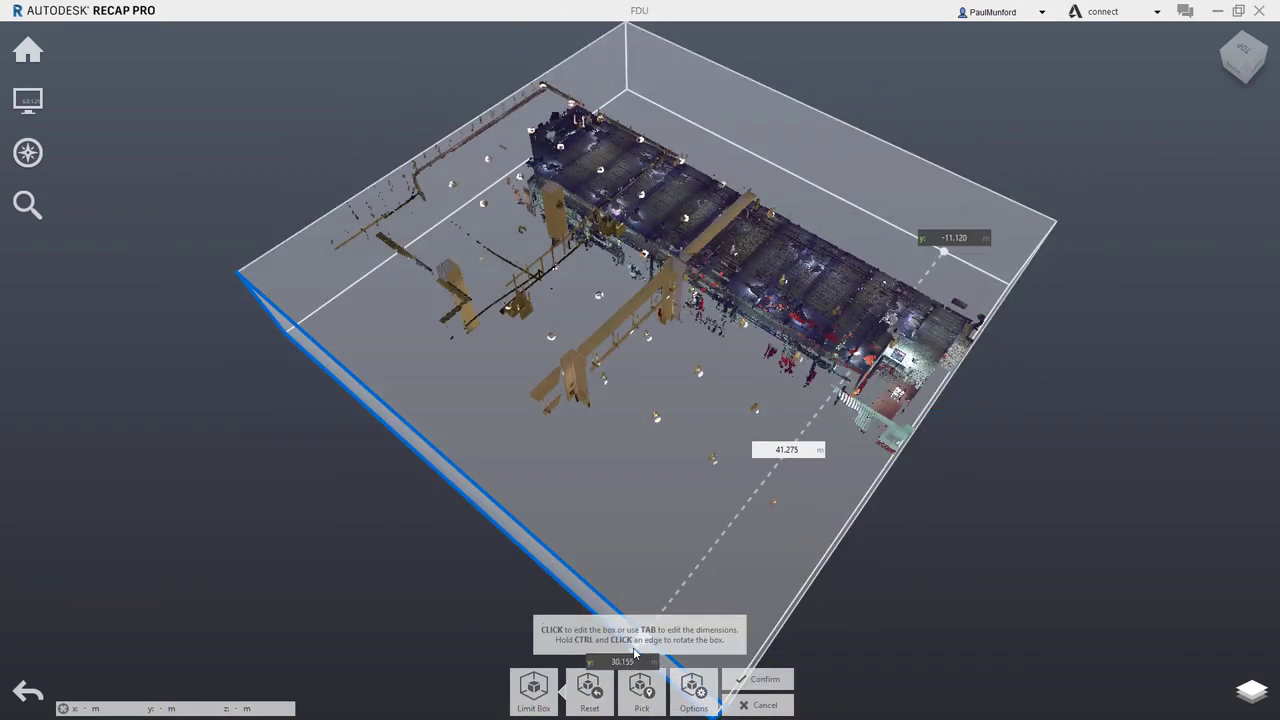
drag(634, 654, 786, 458)
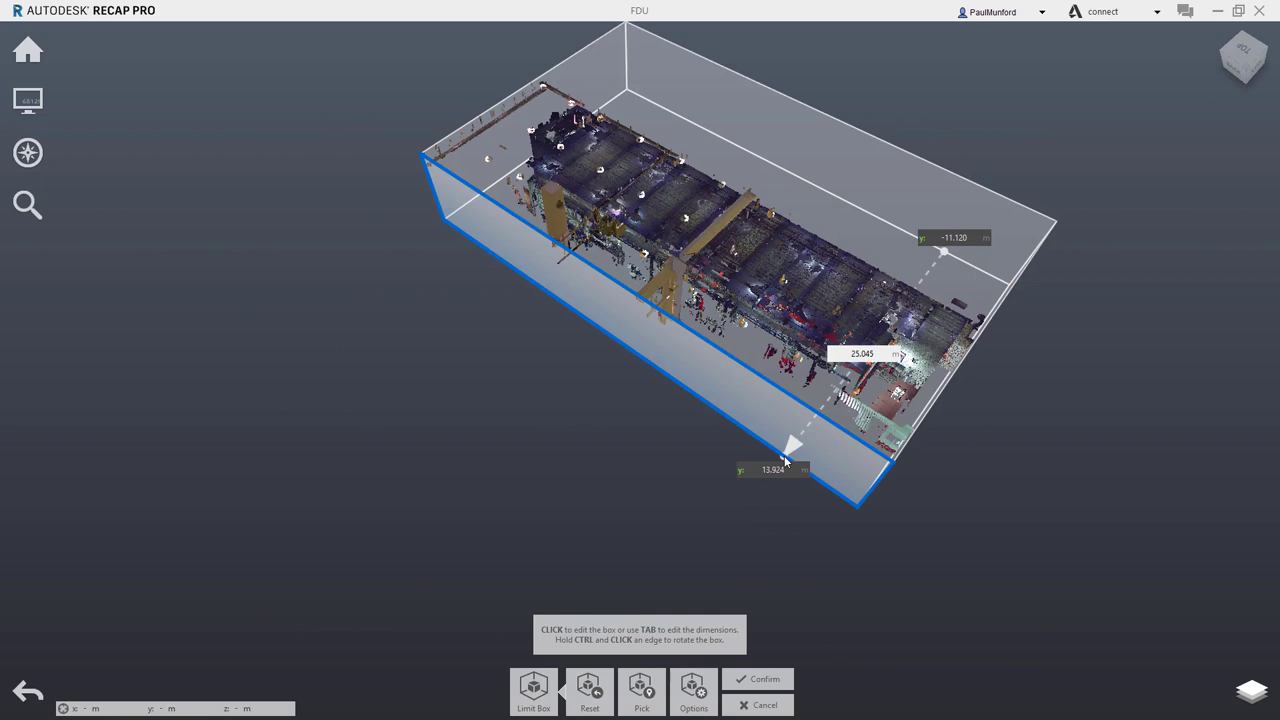
click(743, 681)
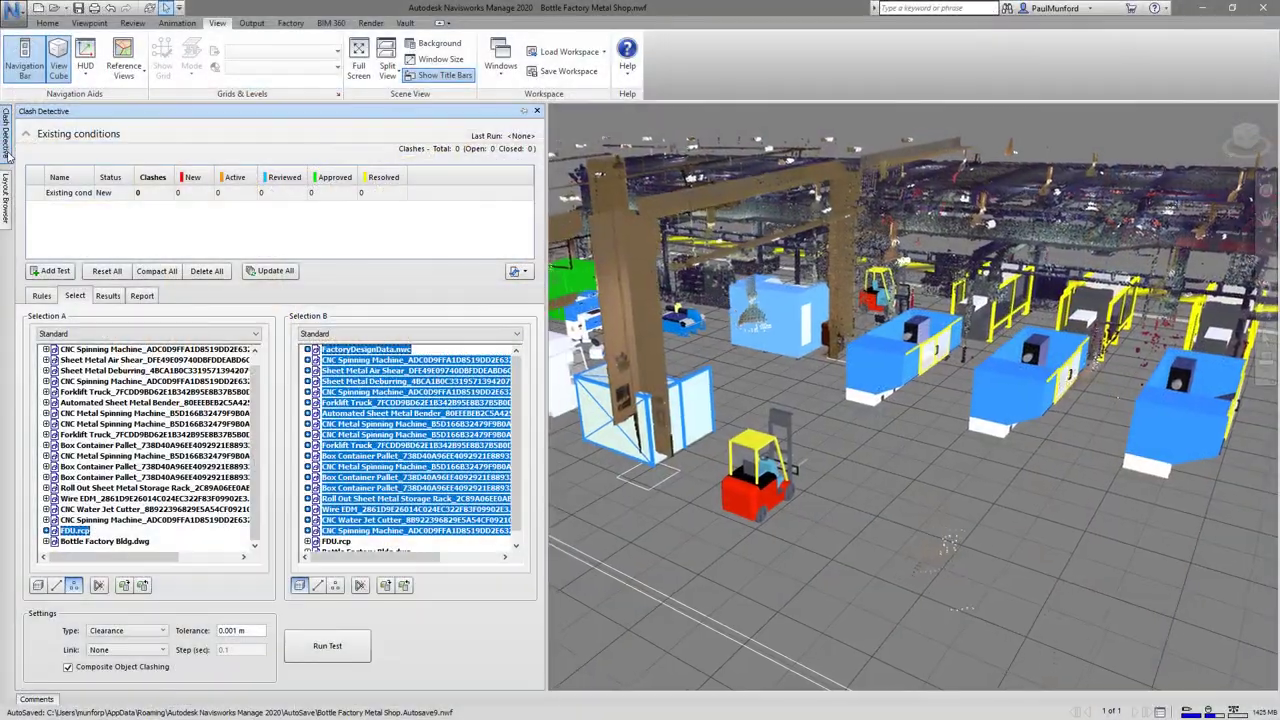
Step: Run the Existing conditions clash test between FDU.rcp and the factory equipment
shift+middle_drag(873, 428, 820, 430)
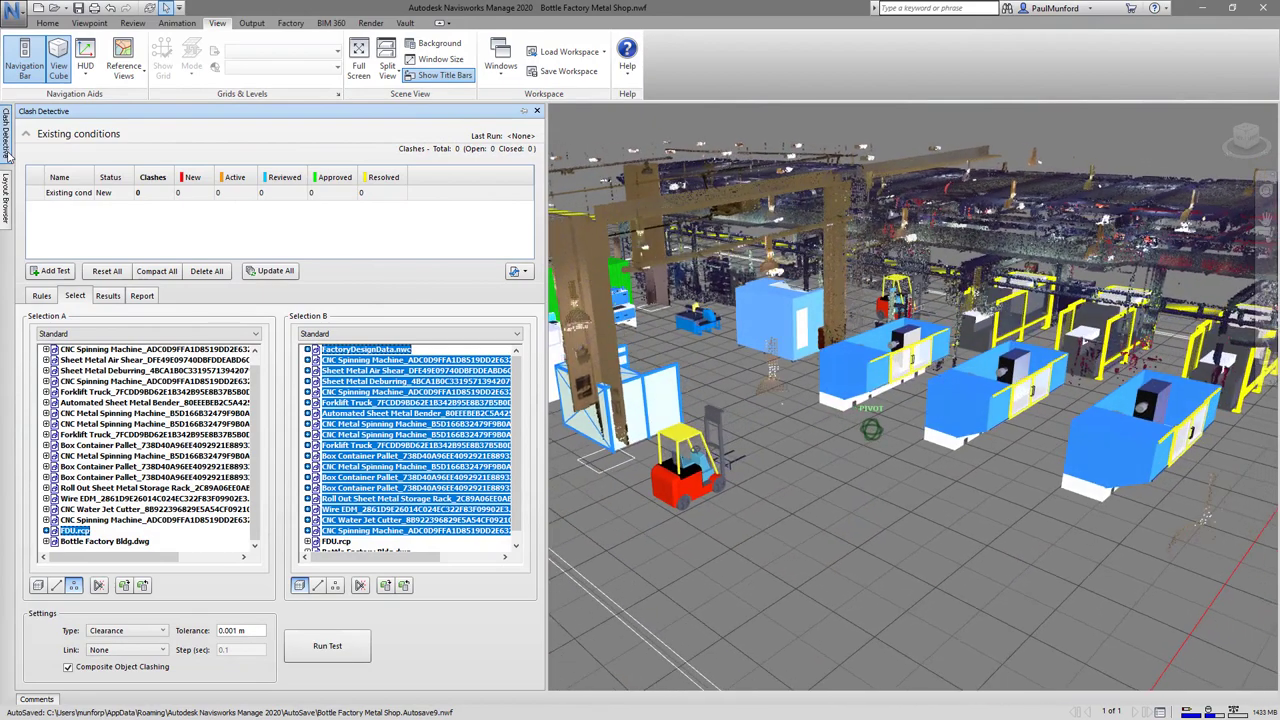
shift+middle_drag(1030, 540, 570, 626)
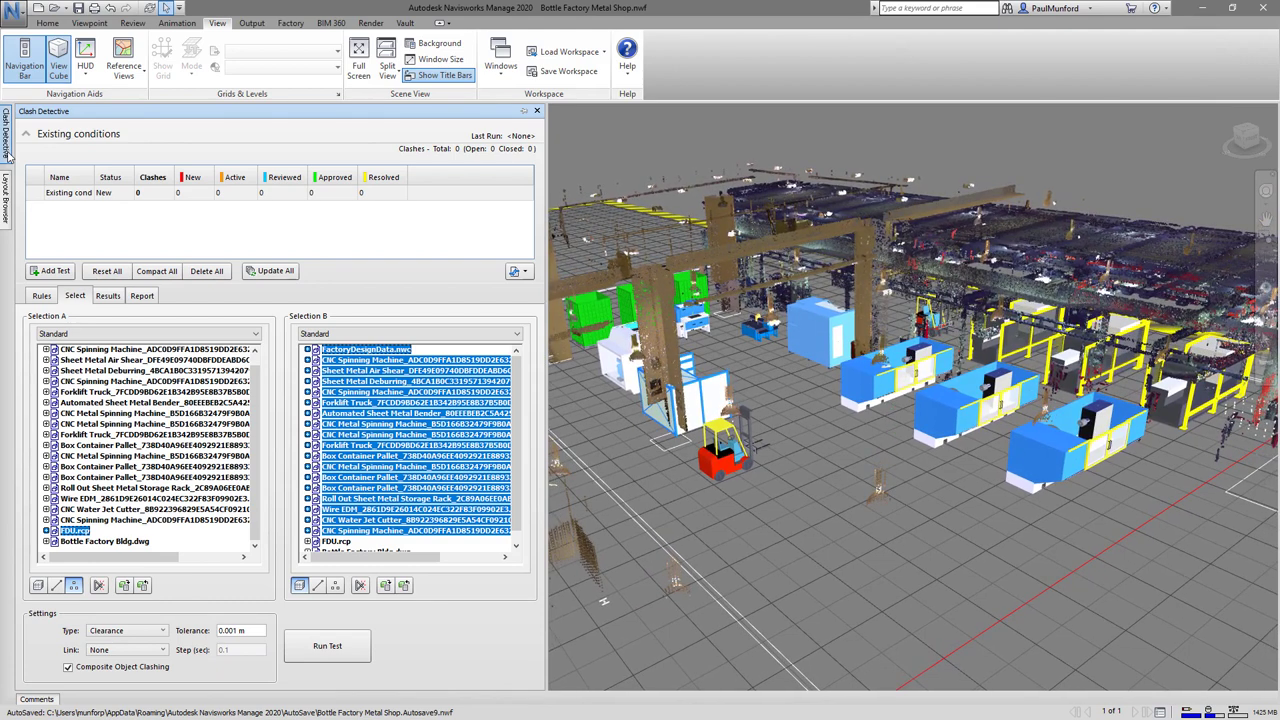
click(289, 651)
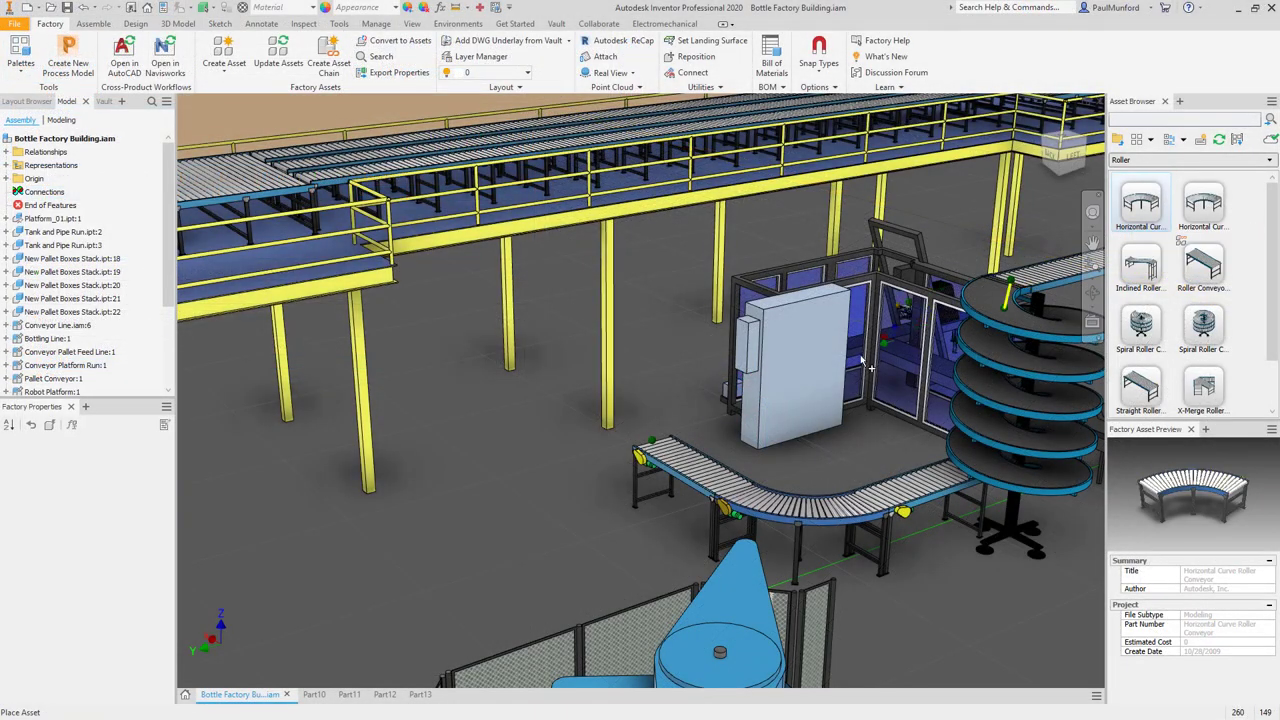
Step: Attach a Horizontal Curve Roller Conveyor to the conveyor end and set the straight conveyor to 9144
drag(537, 485, 517, 487)
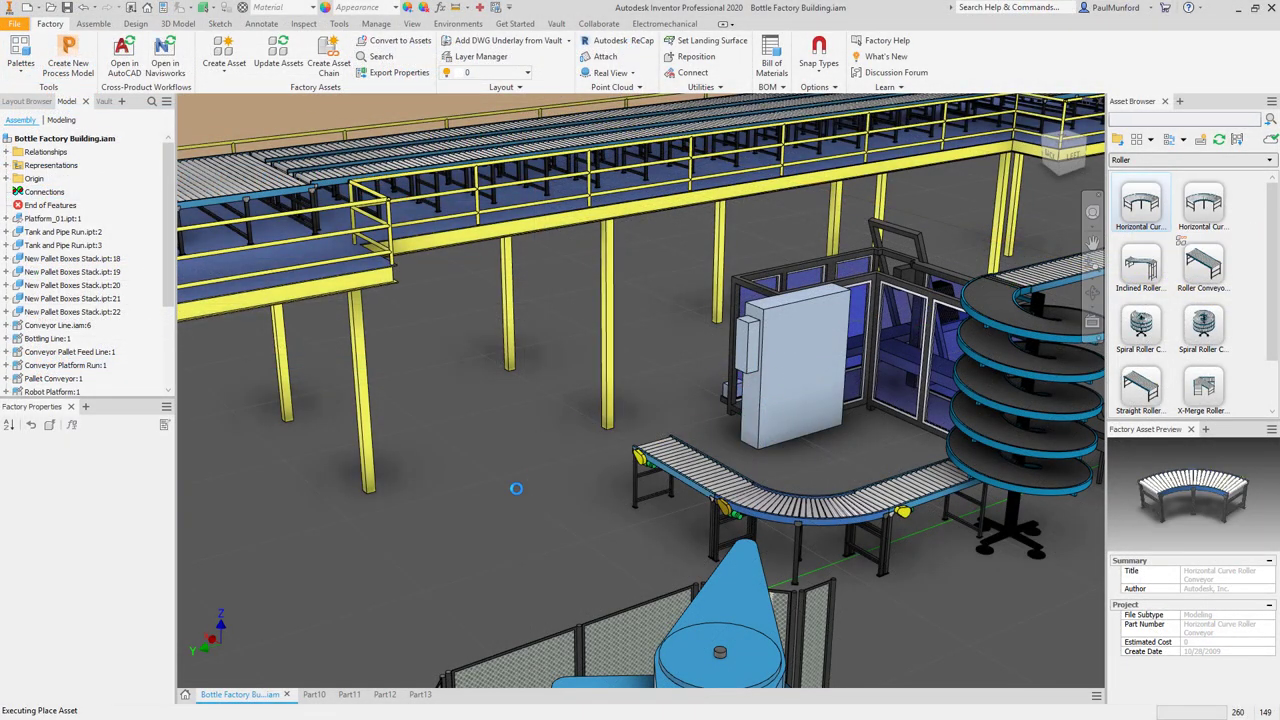
right_click(516, 488)
click(545, 498)
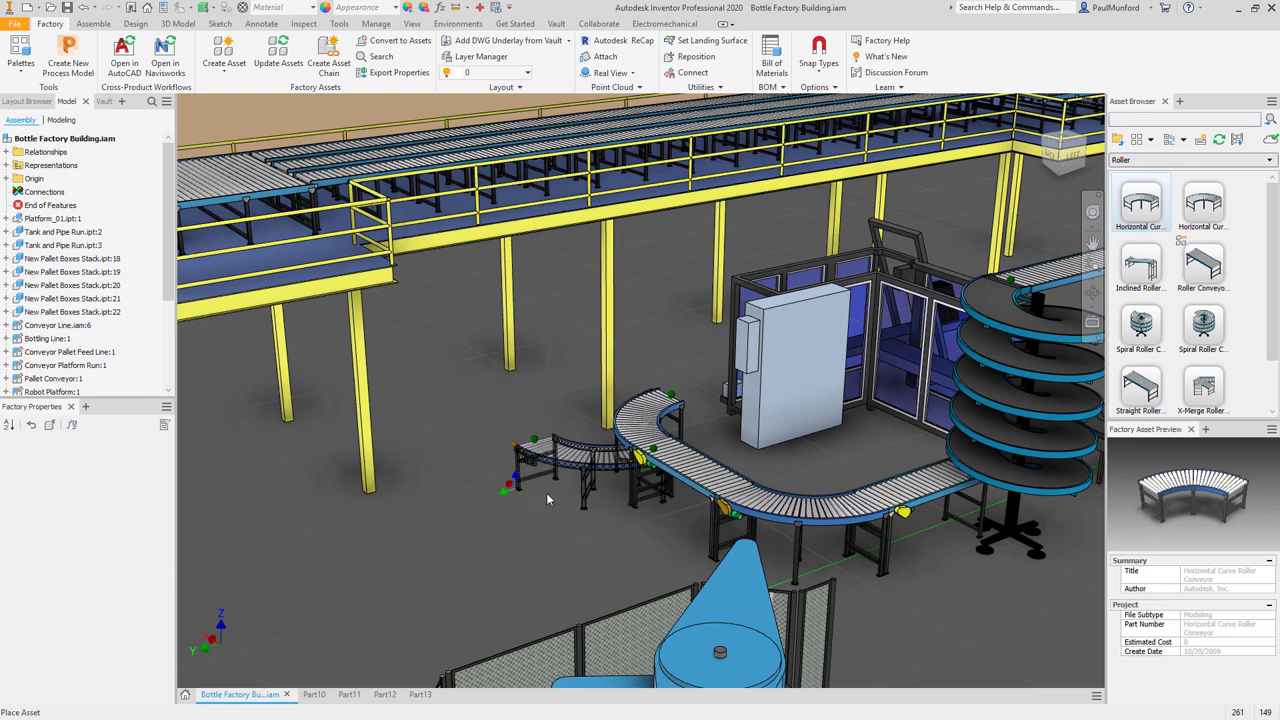
click(918, 496)
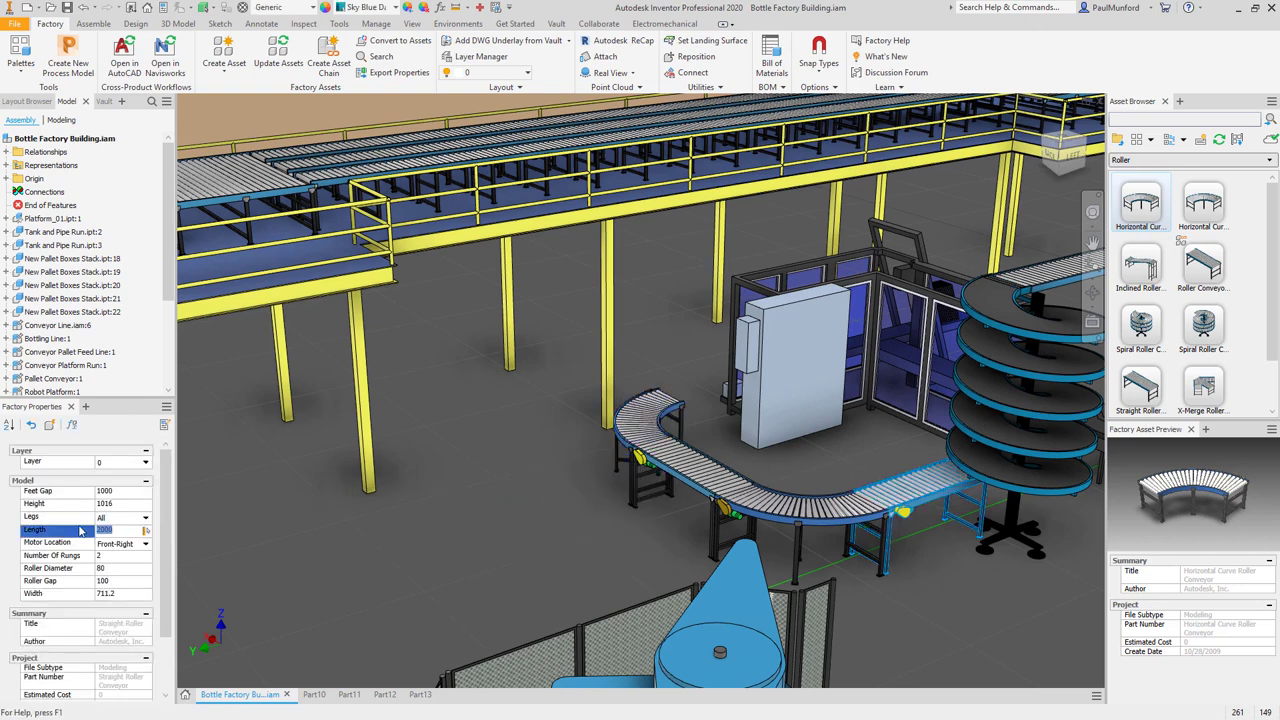
key(Return)
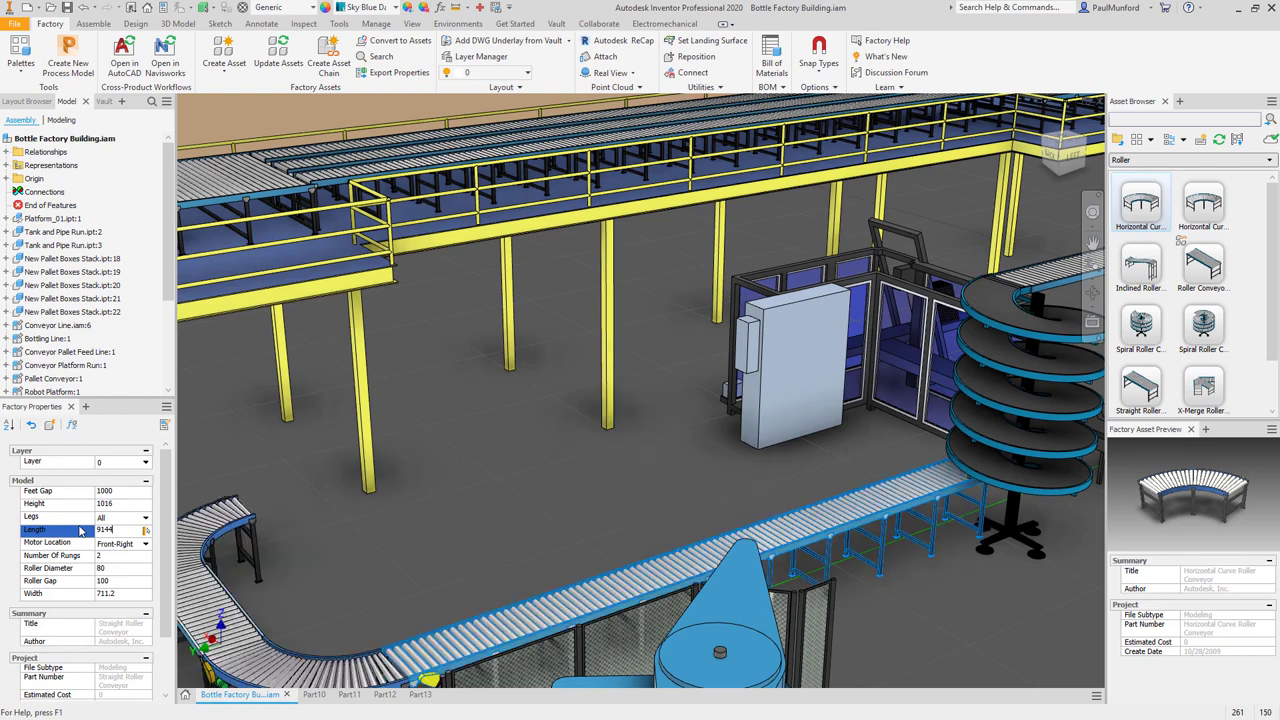
Step: Insert the SolidWorks ShrinkWrapper.sldprt model and rotate it 90° beside the conveyor
click(505, 87)
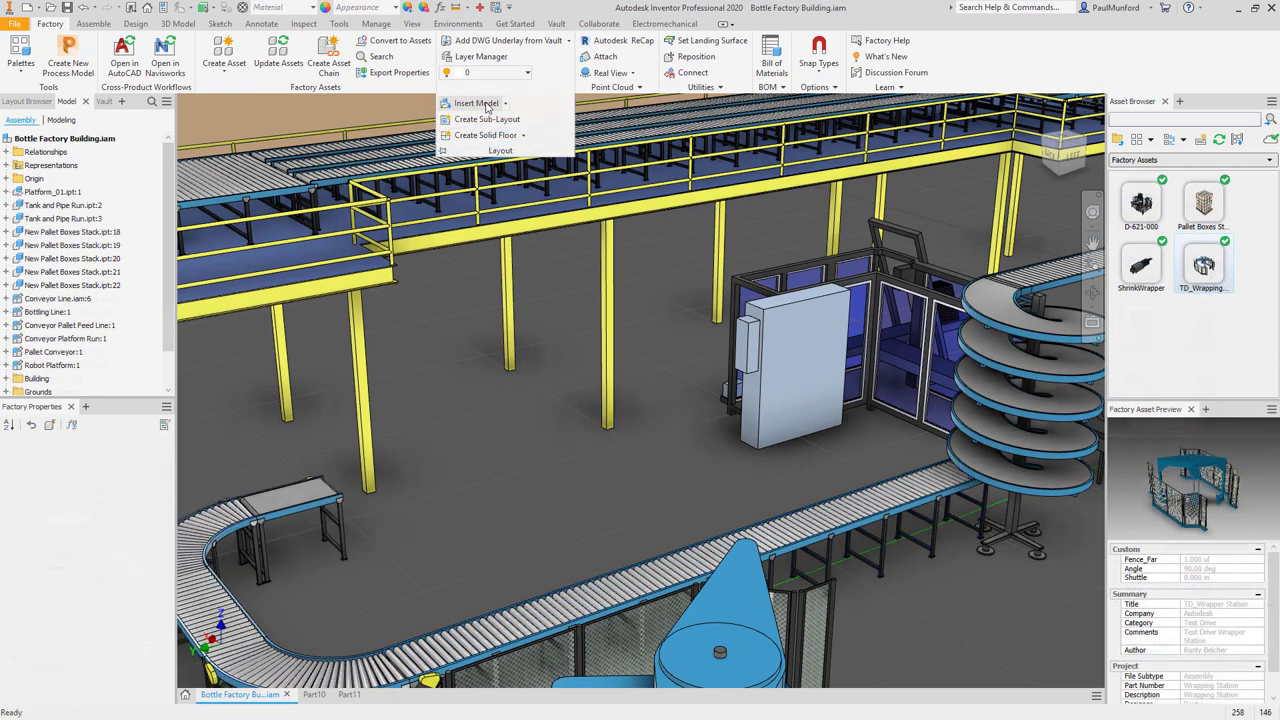
click(476, 103)
click(571, 380)
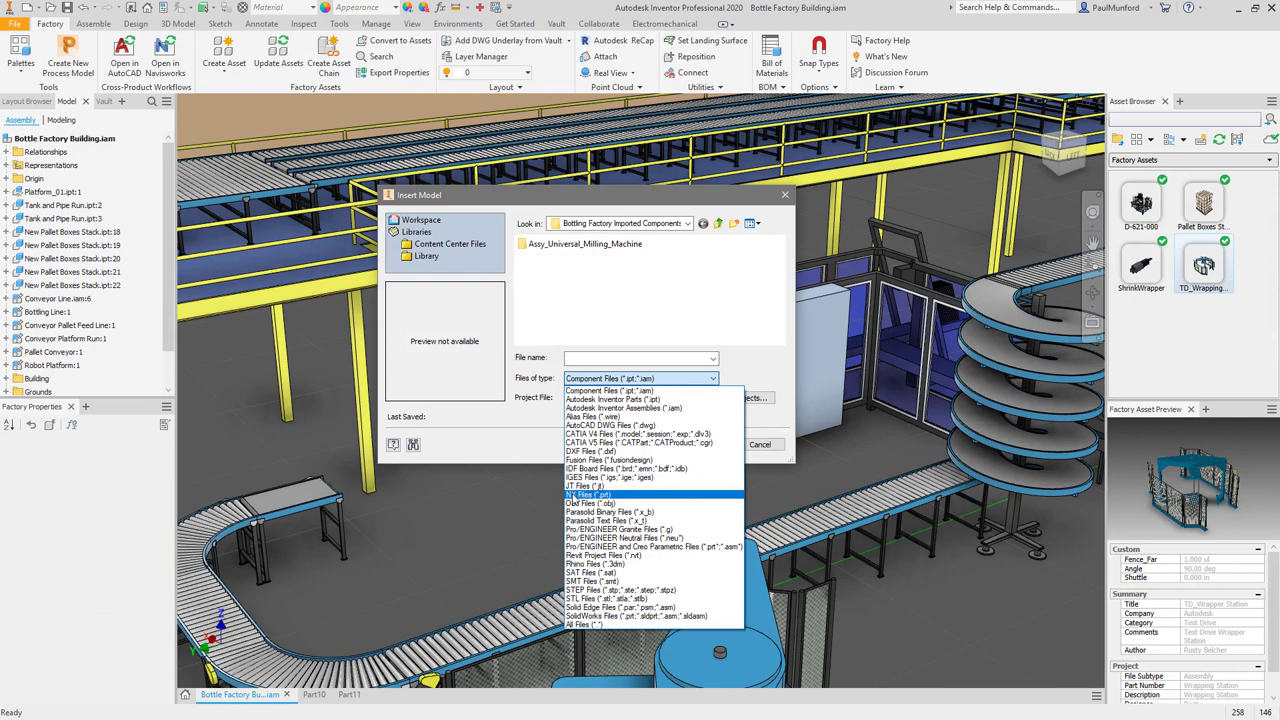
click(576, 617)
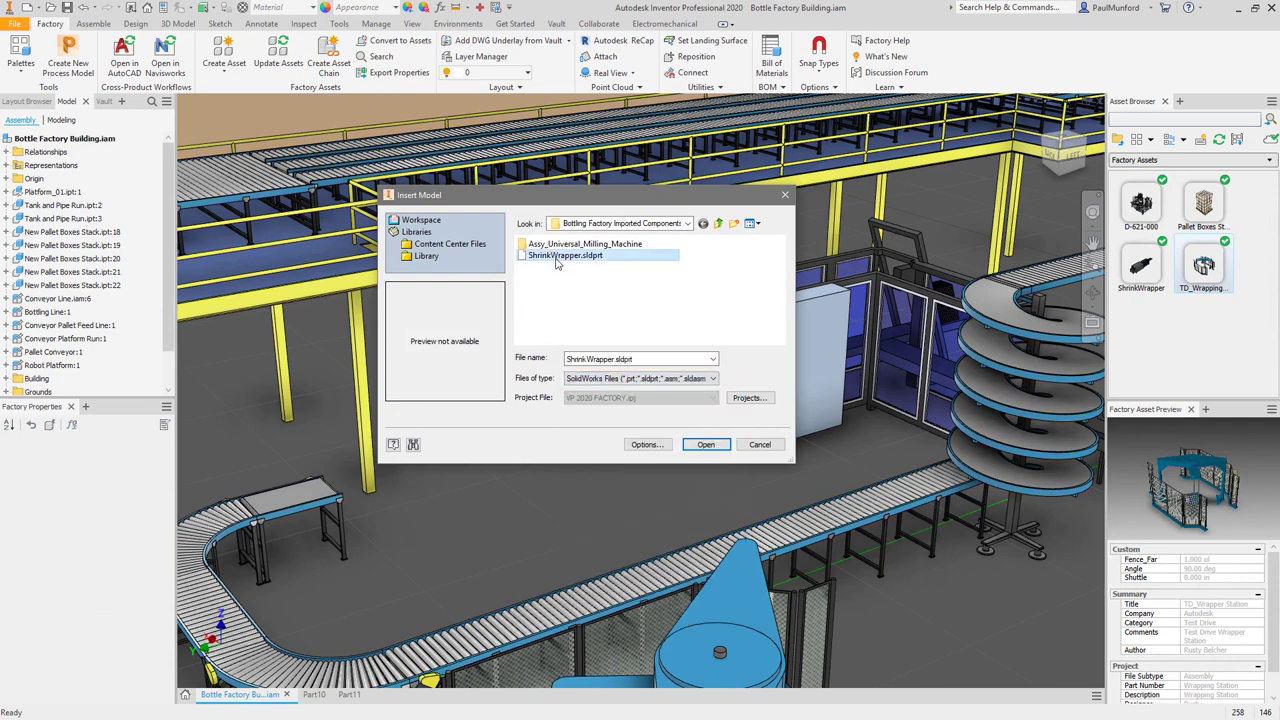
click(703, 446)
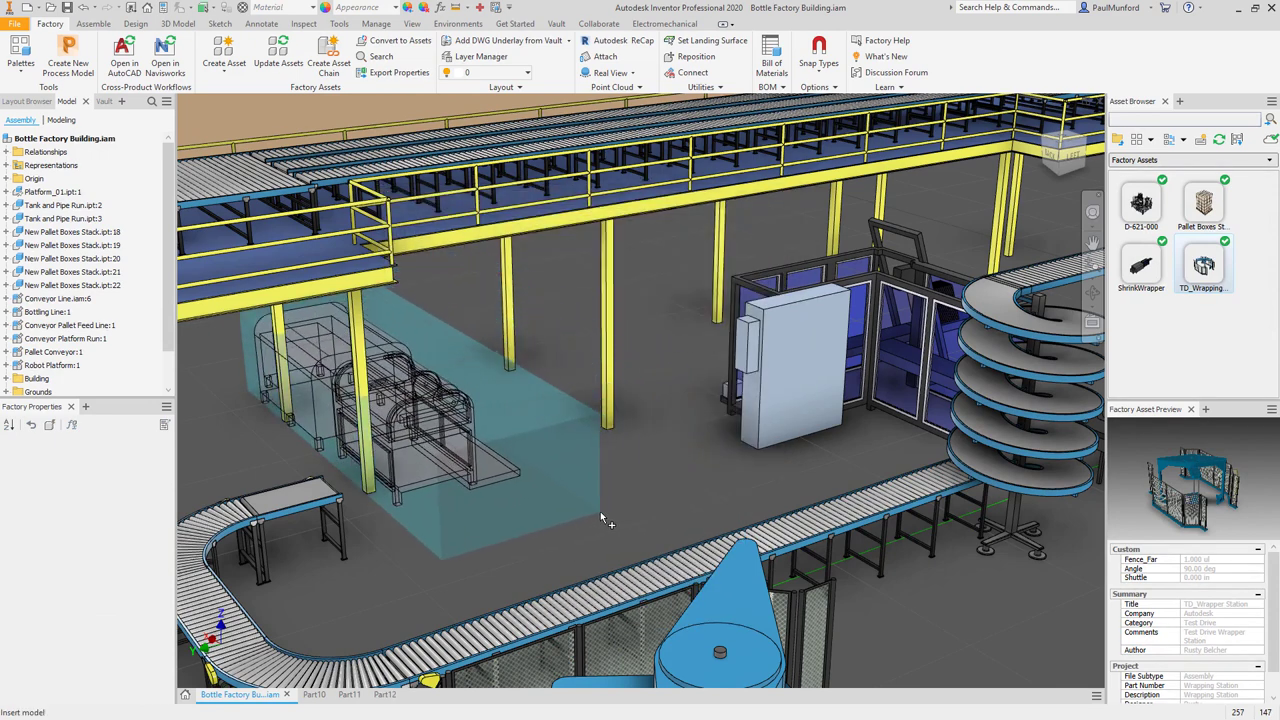
click(729, 503)
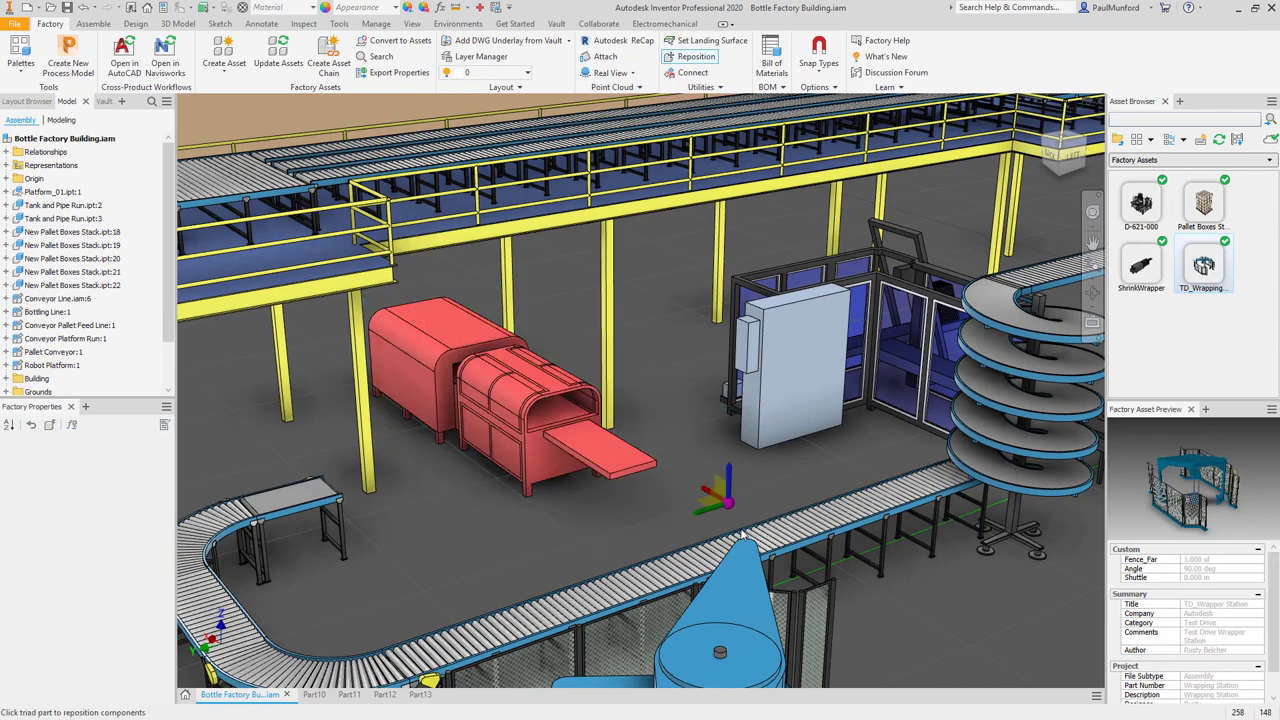
drag(729, 481, 680, 486)
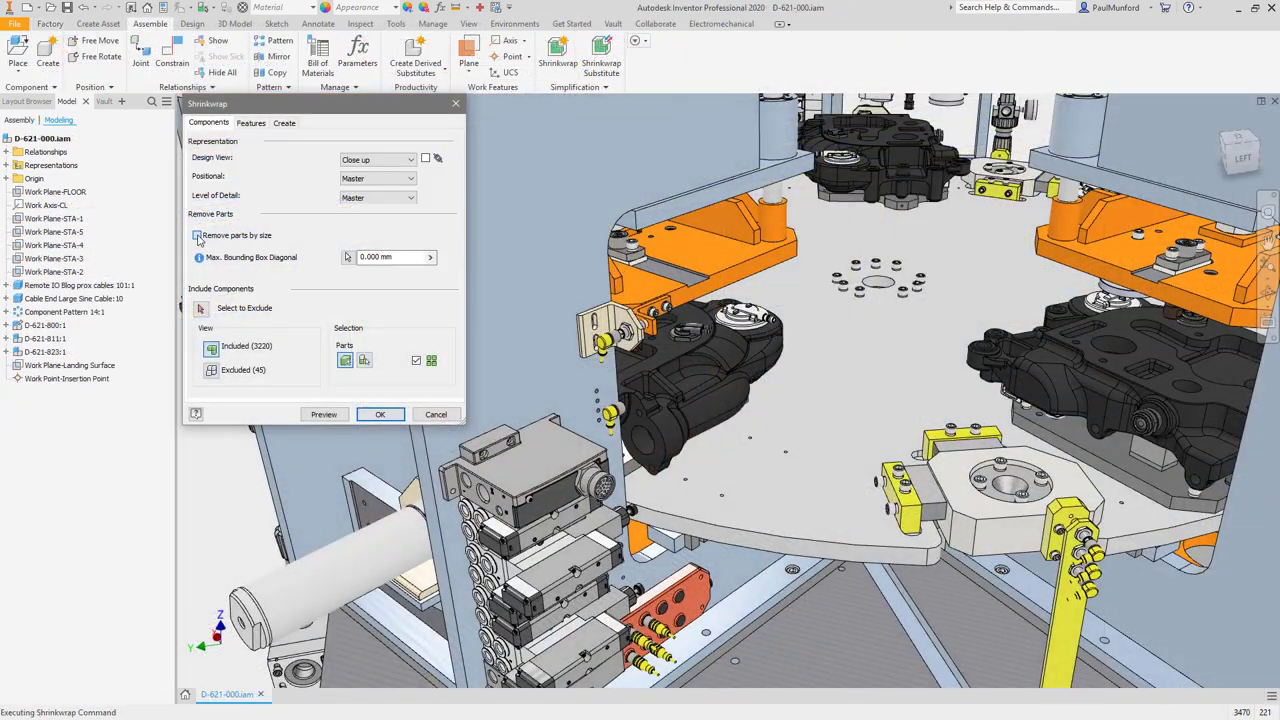
Step: Exclude small parts from D-621-000 by size, measuring a part to set the limit
click(197, 236)
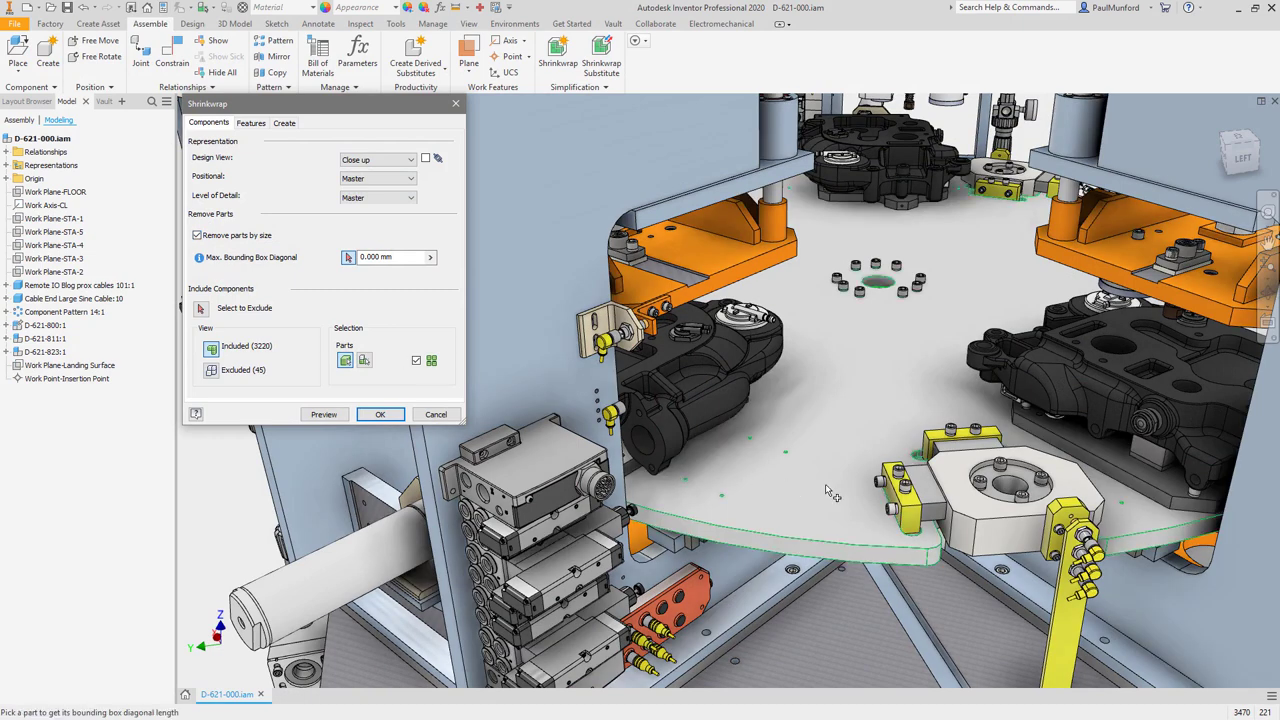
click(900, 495)
click(211, 371)
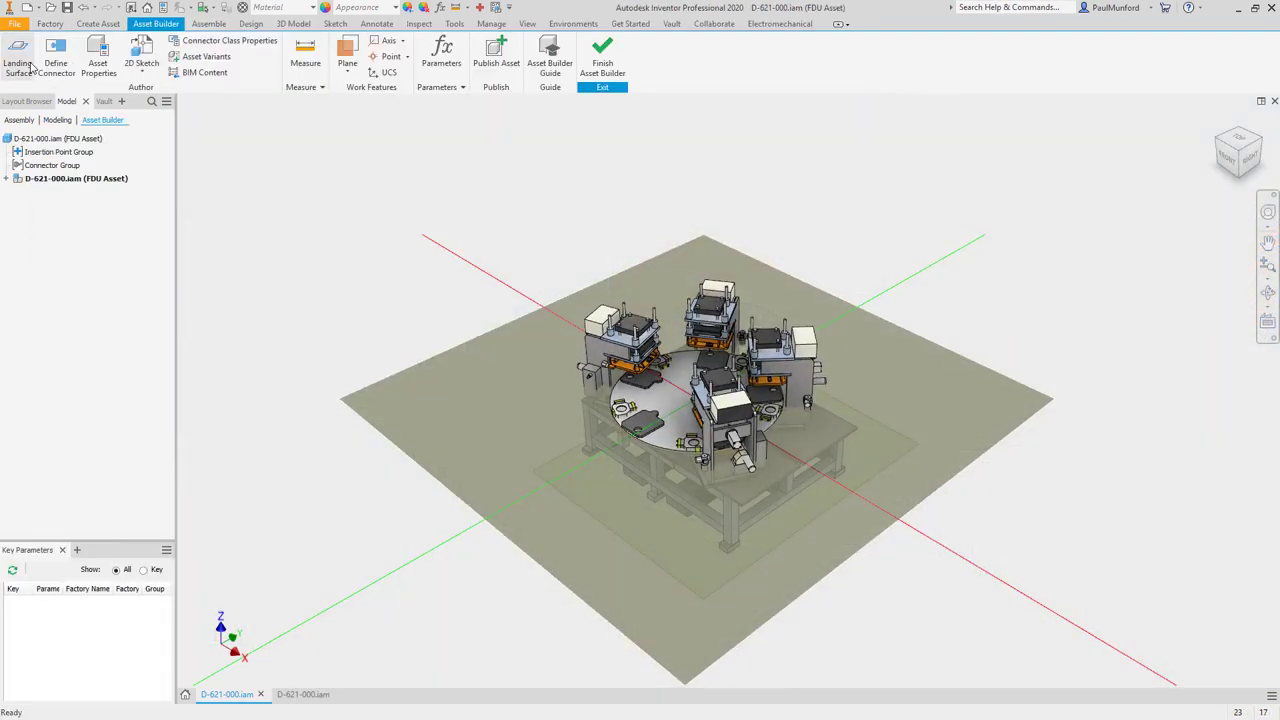
Step: Define the landing surface on the ground face with the insertion work point as origin
click(25, 64)
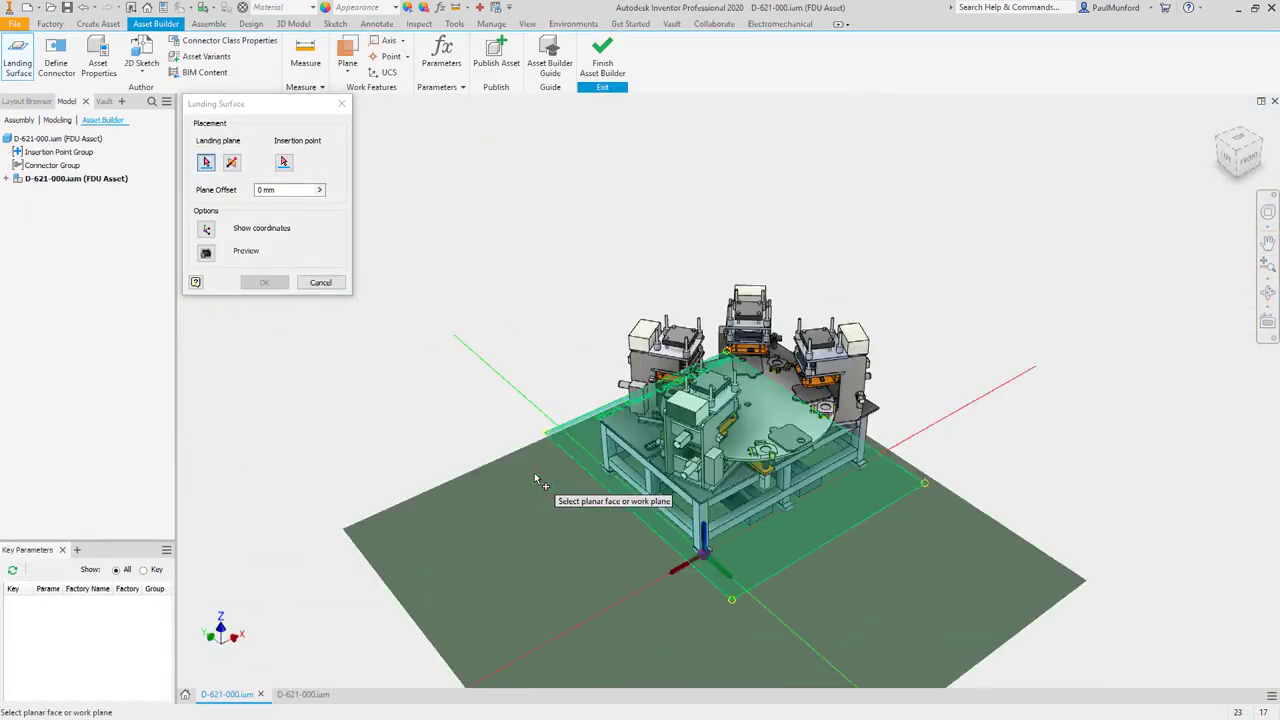
click(536, 481)
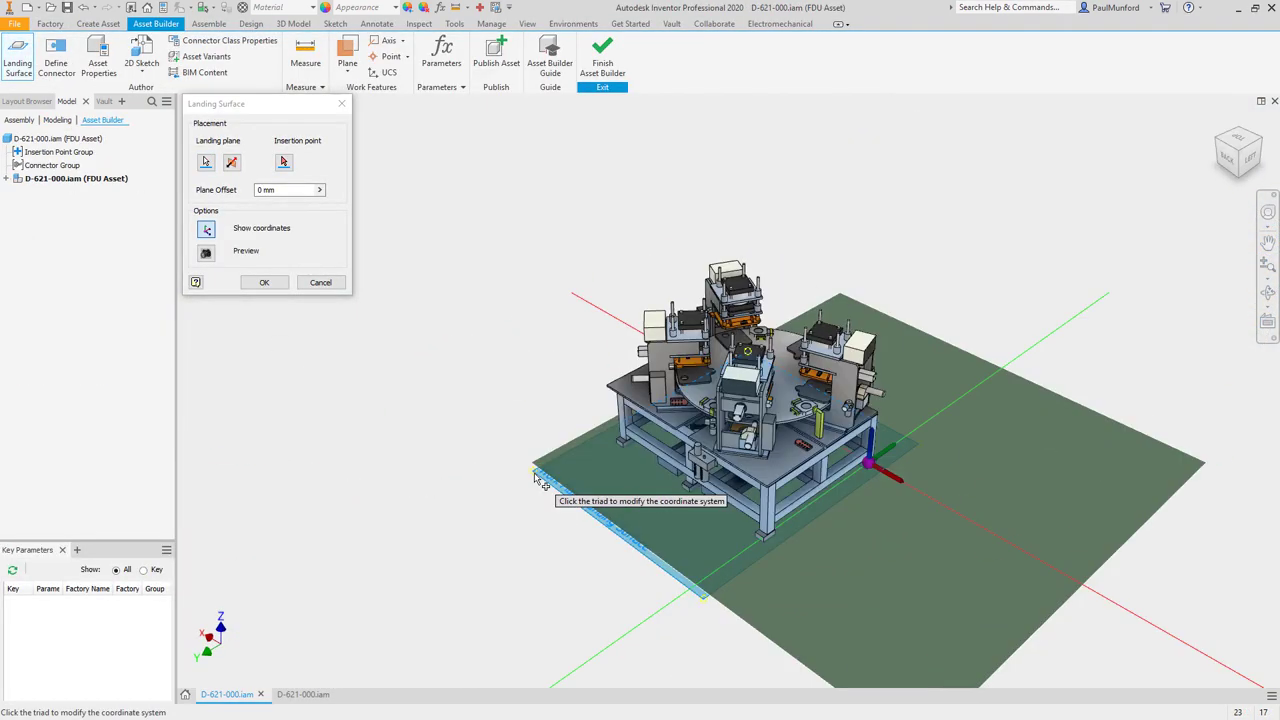
click(7, 179)
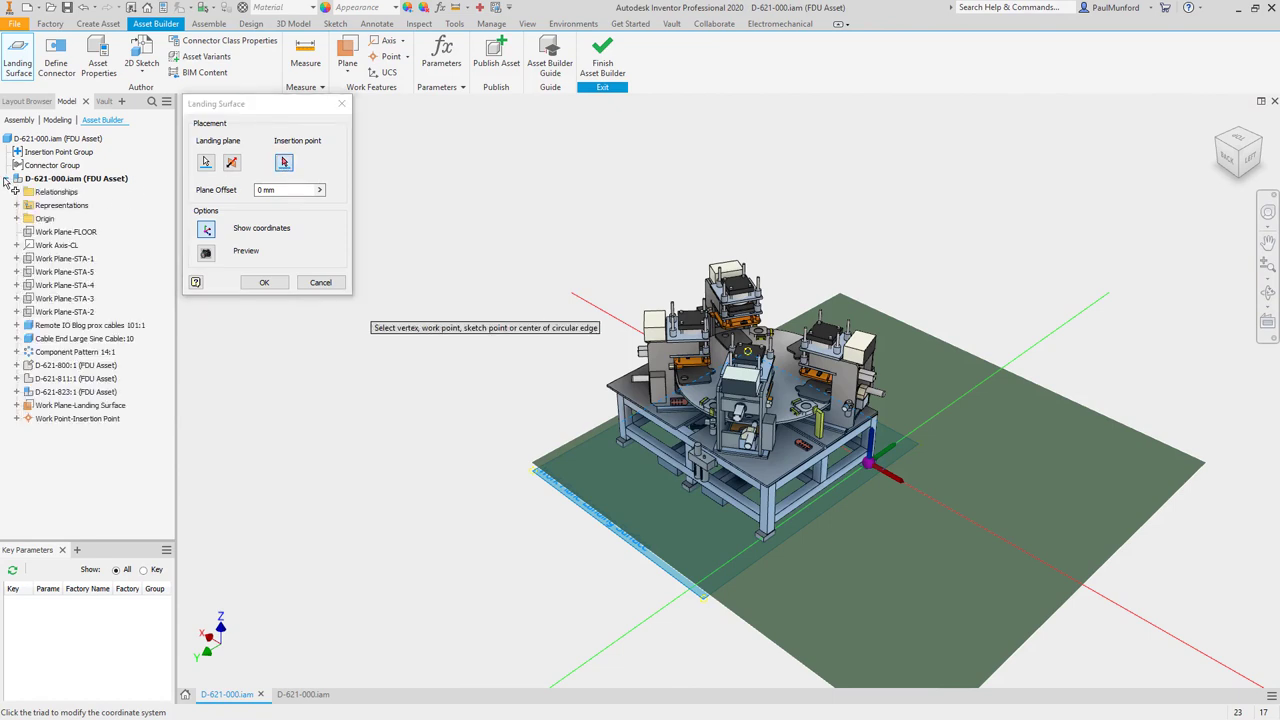
click(62, 419)
click(264, 282)
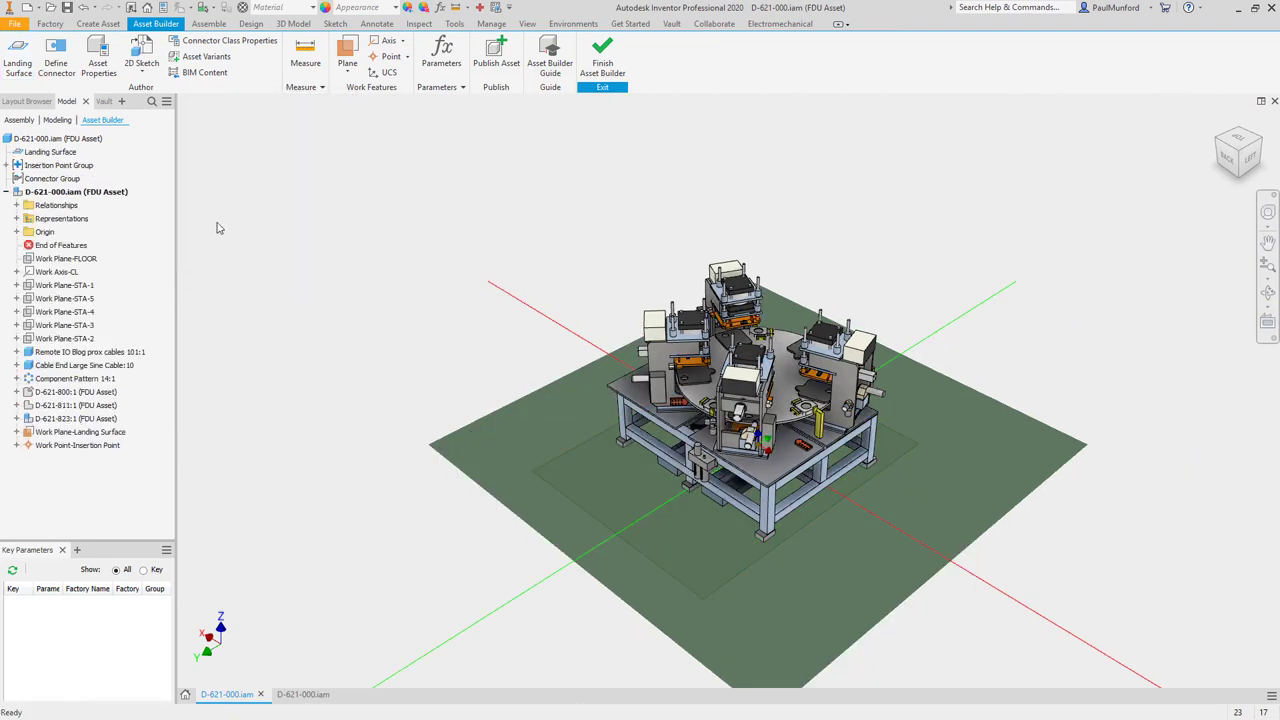
Step: Add a connector at the dial table's edge and publish D-621-000 as an asset
click(56, 55)
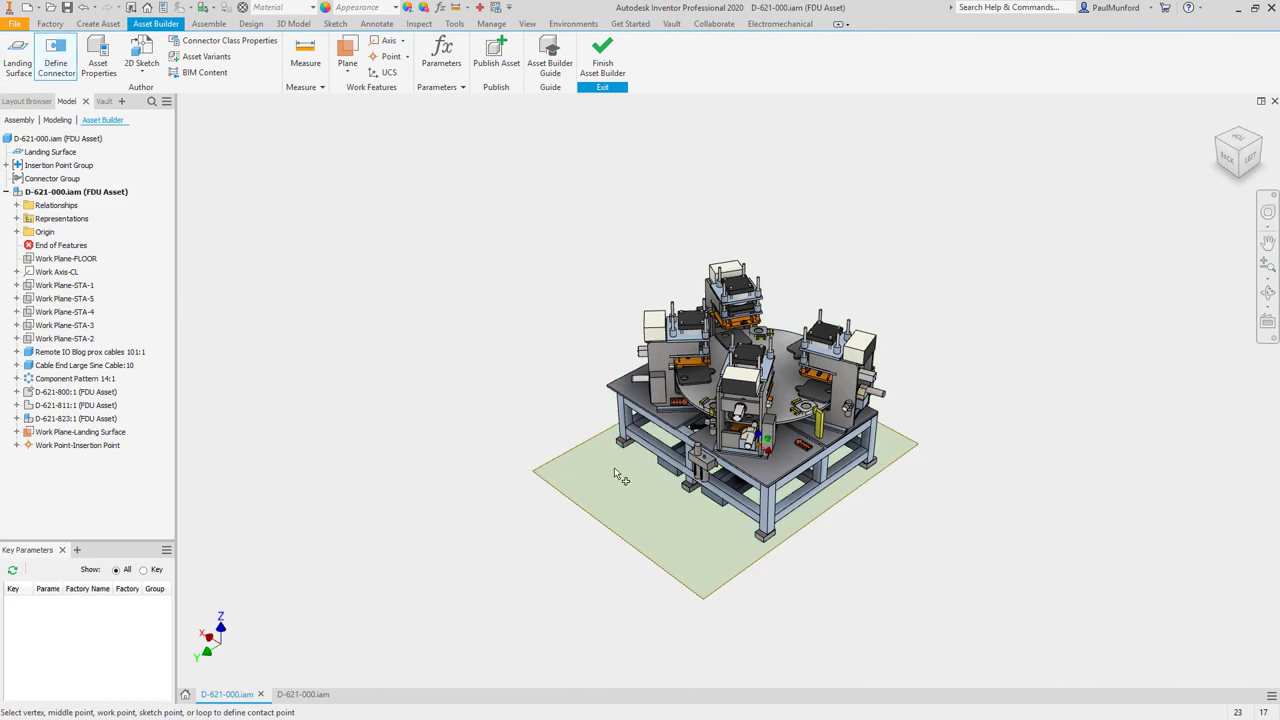
click(824, 468)
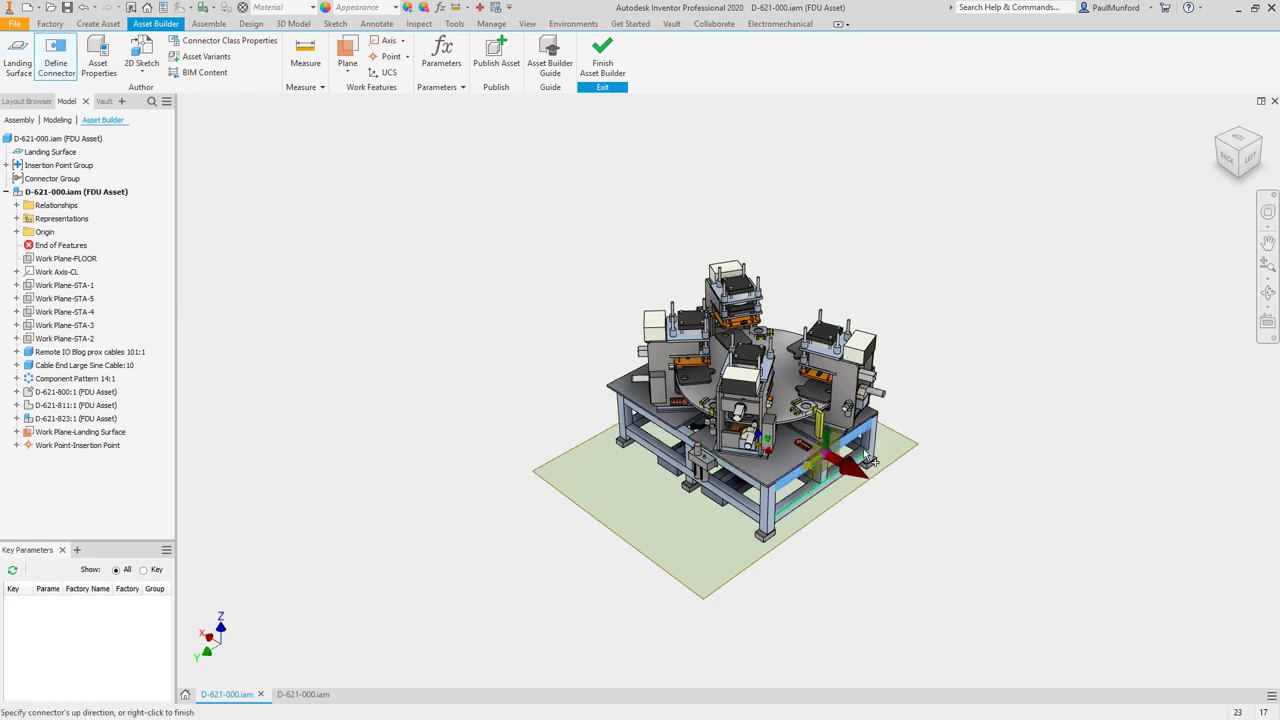
right_click(905, 400)
click(930, 400)
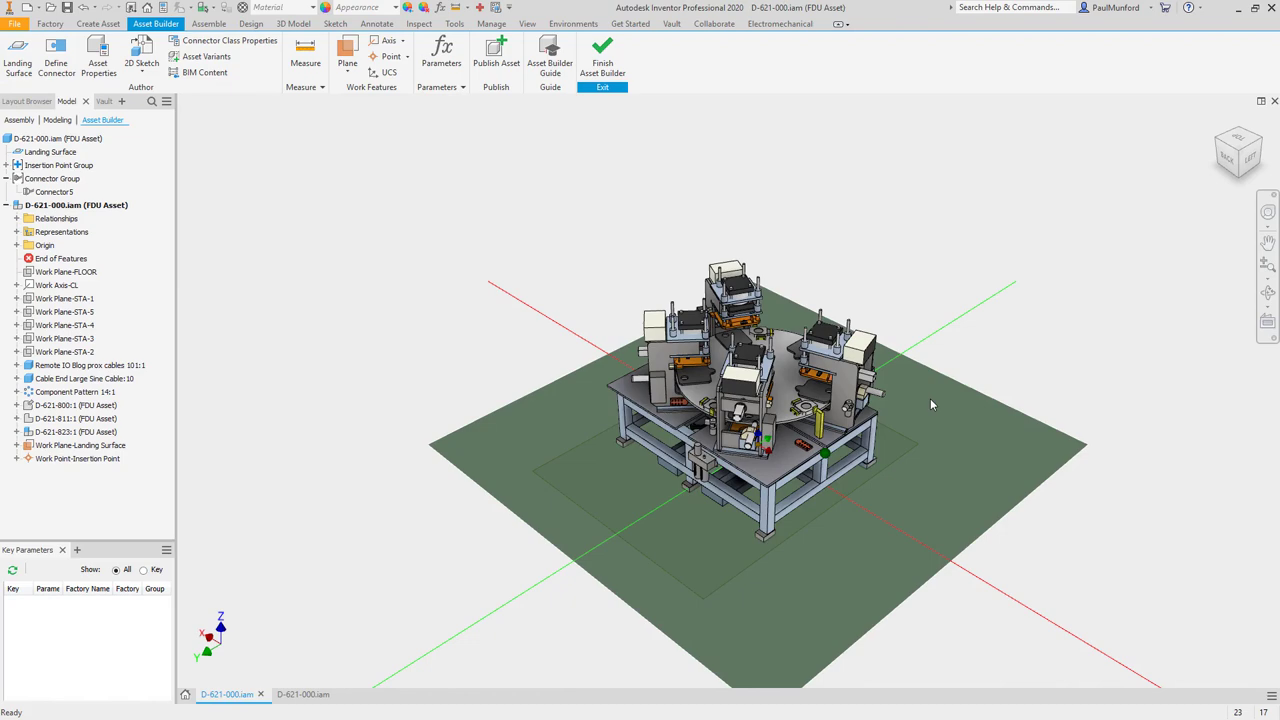
click(497, 58)
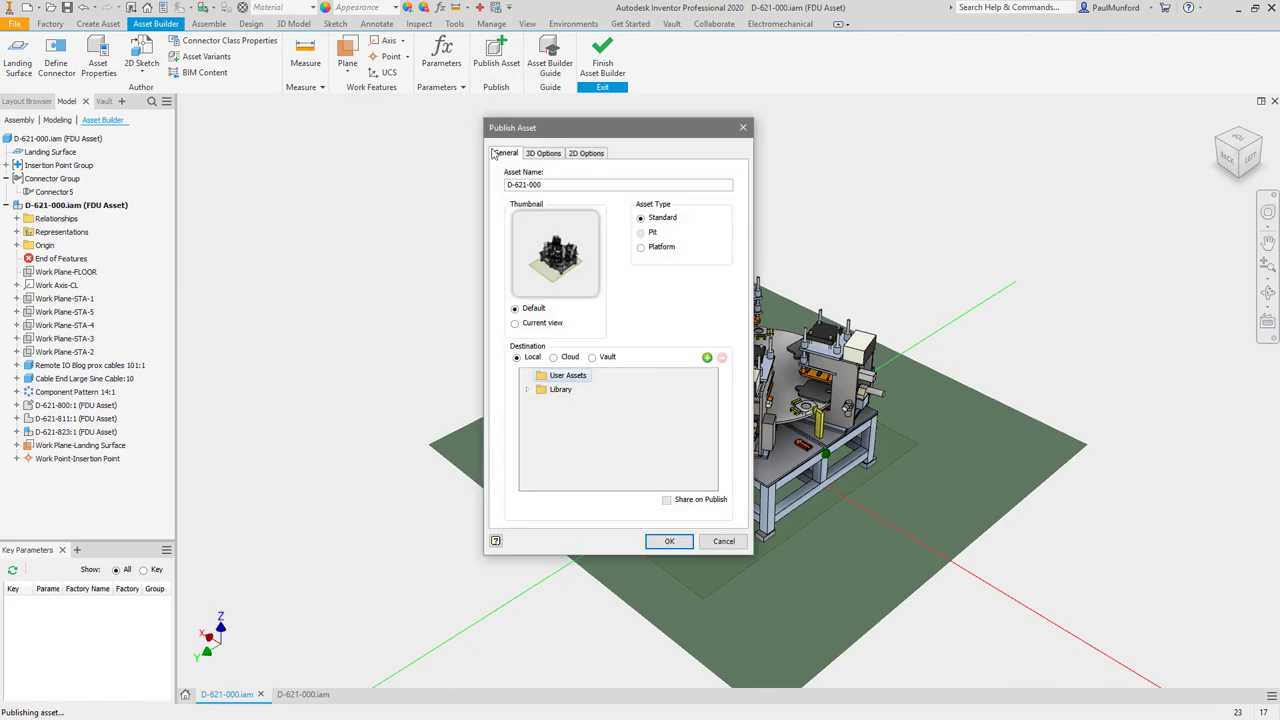
click(662, 541)
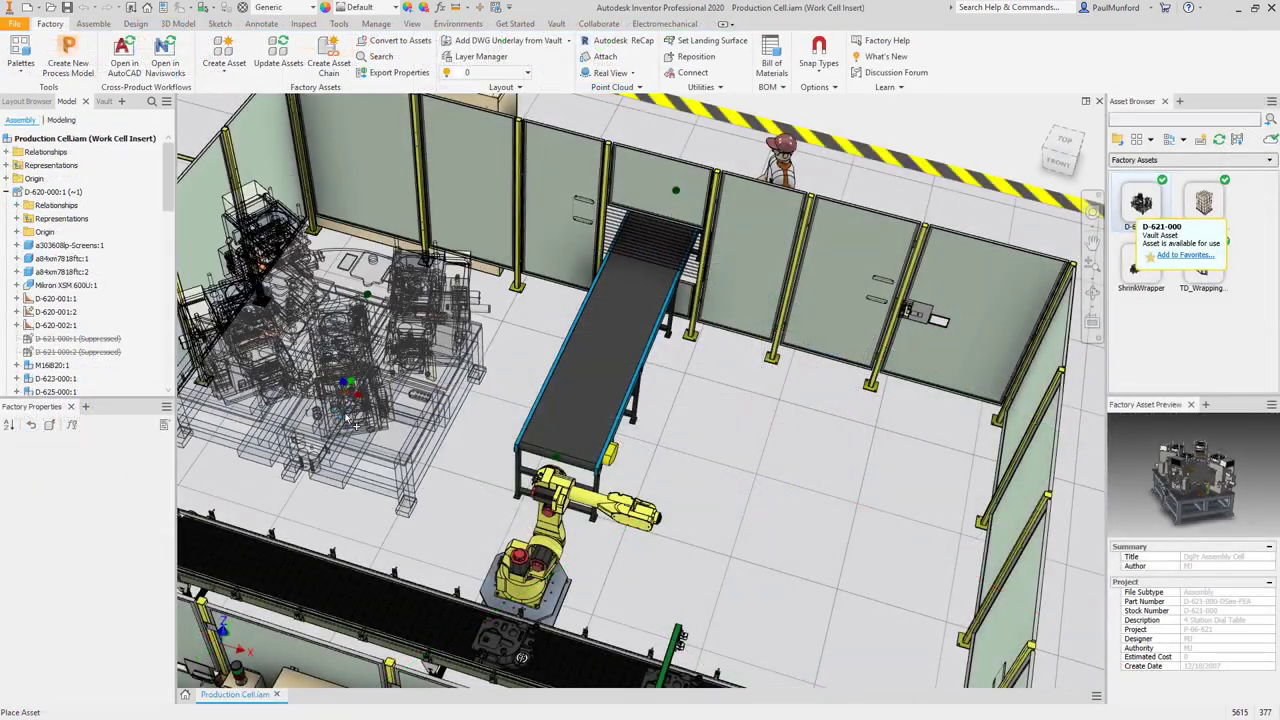
Step: Place the D-621-000 dial table in the production cell and rotate it beside the conveyor
click(392, 393)
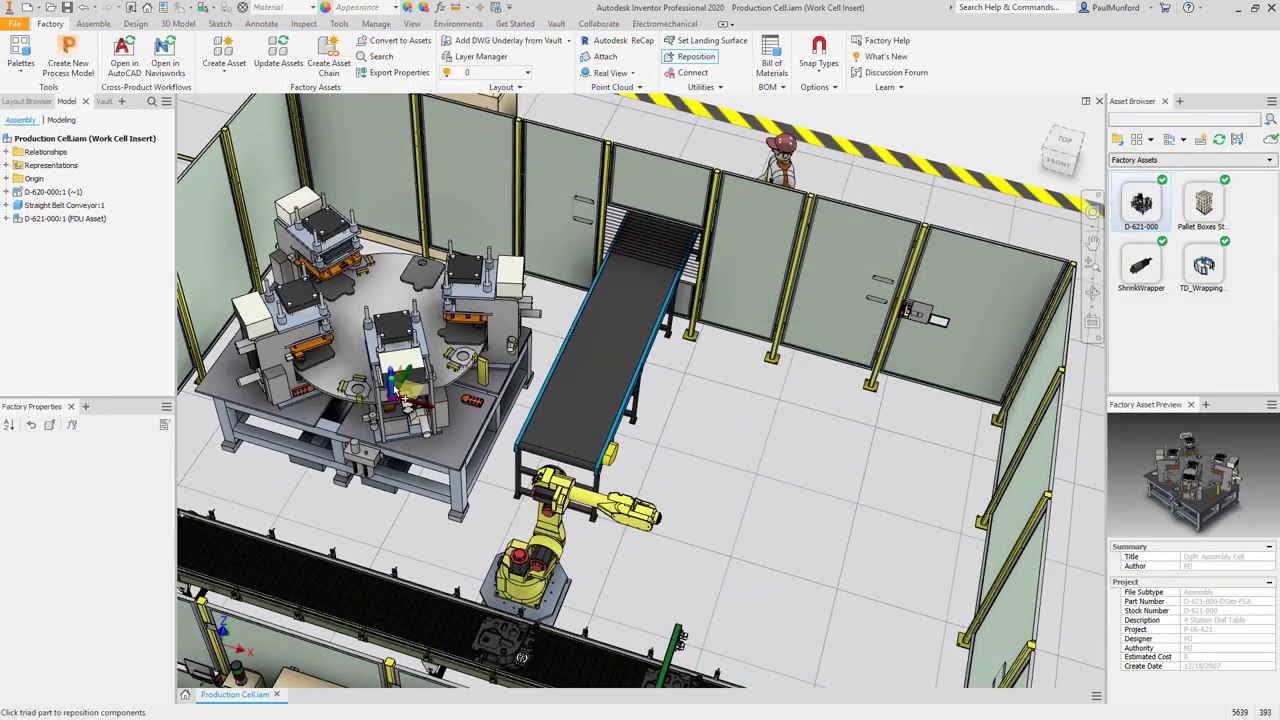
drag(392, 384, 305, 392)
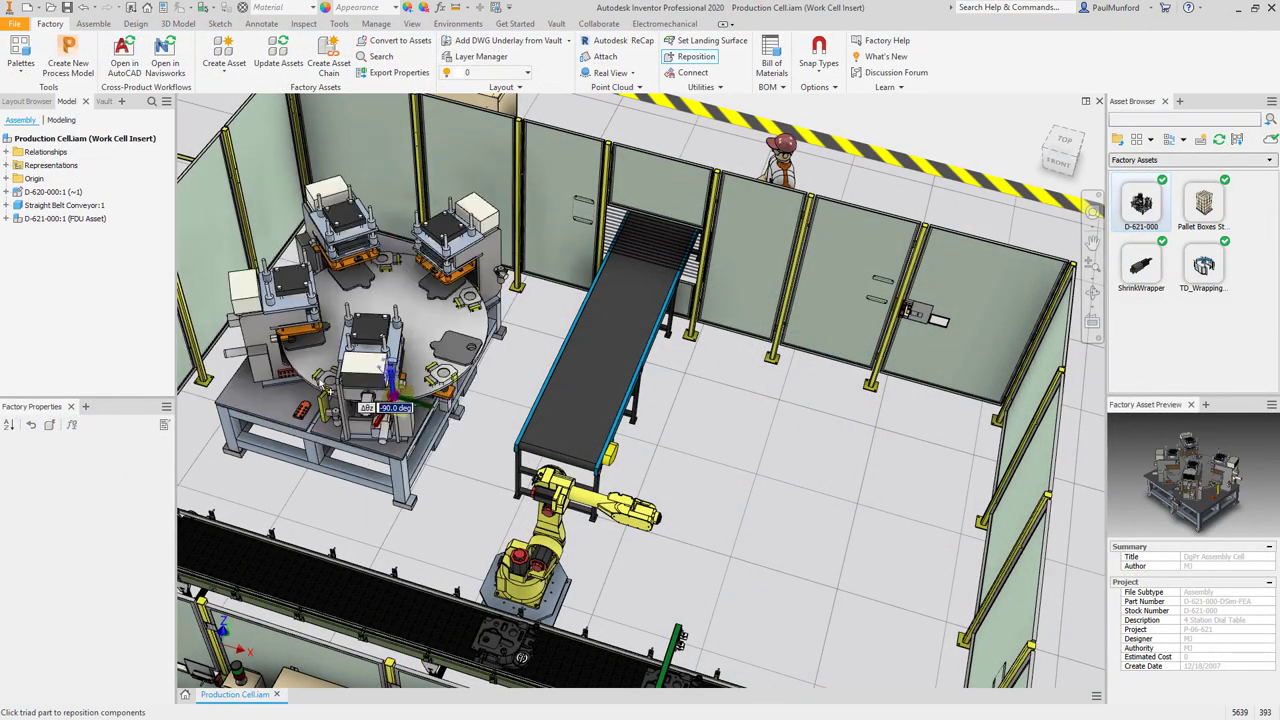
key(Return)
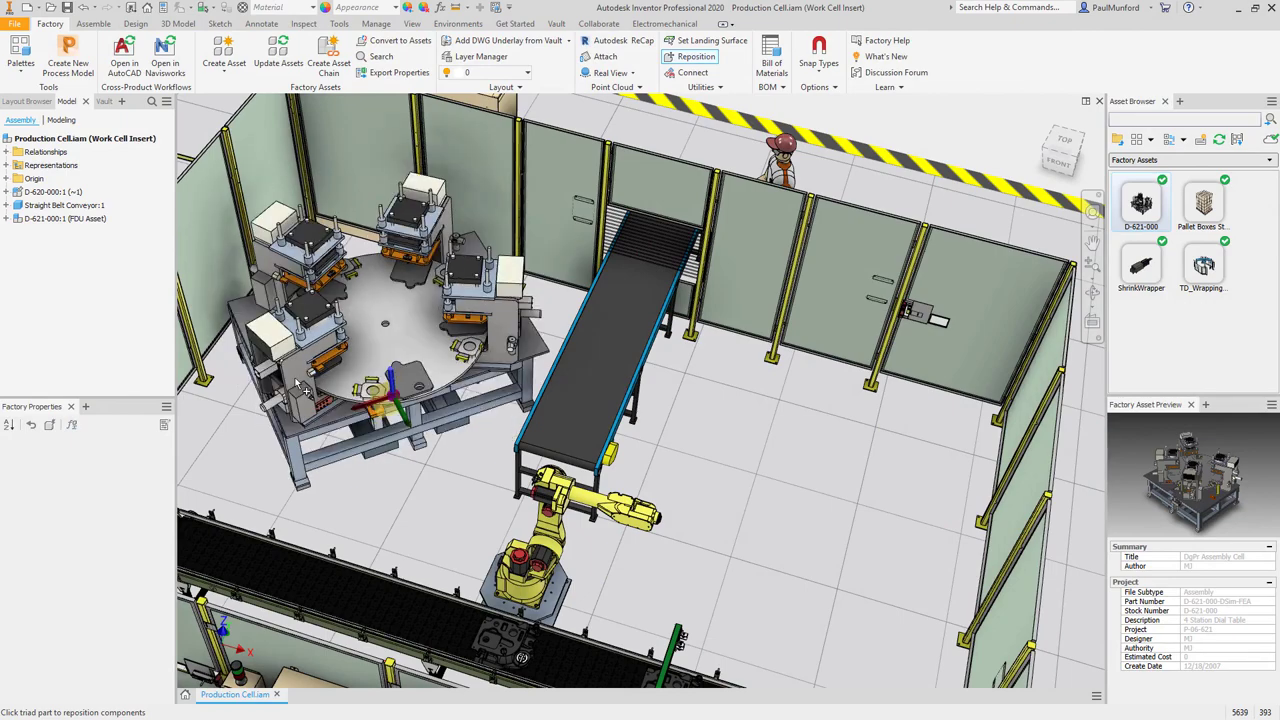
right_click(302, 390)
click(330, 386)
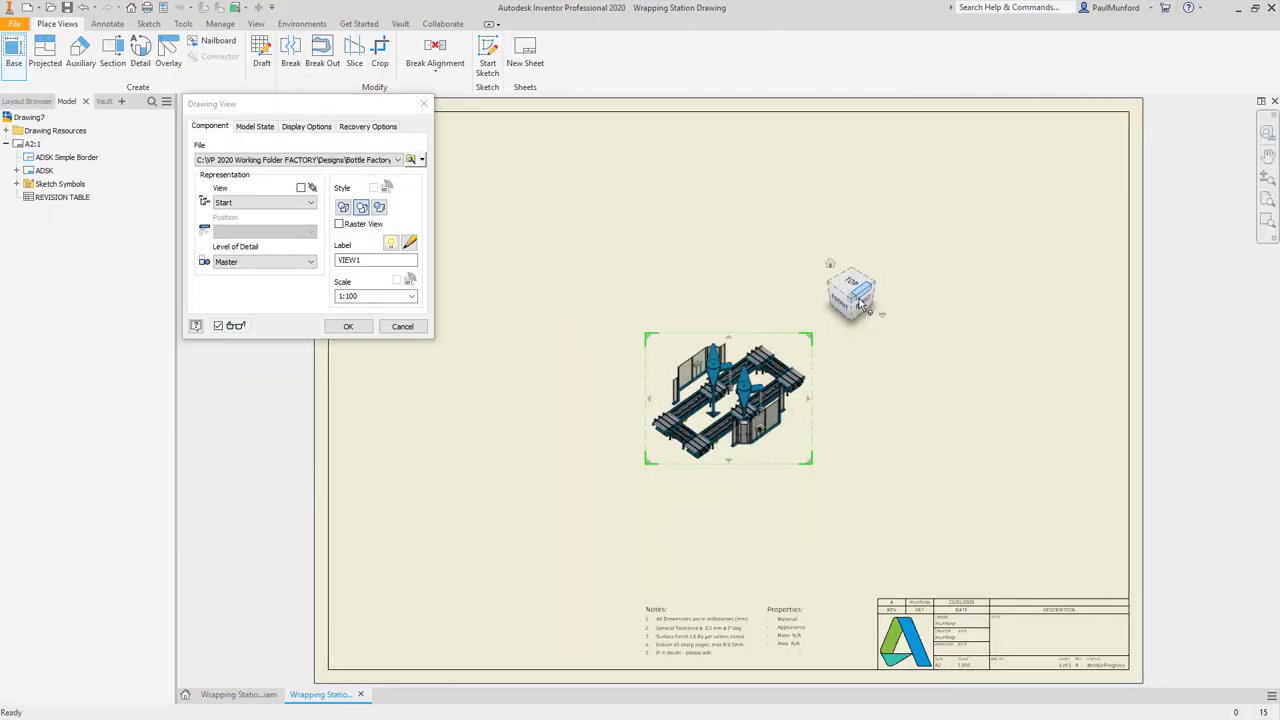
Step: Create a right-oriented 1:50 base view with projected top and side views
click(853, 293)
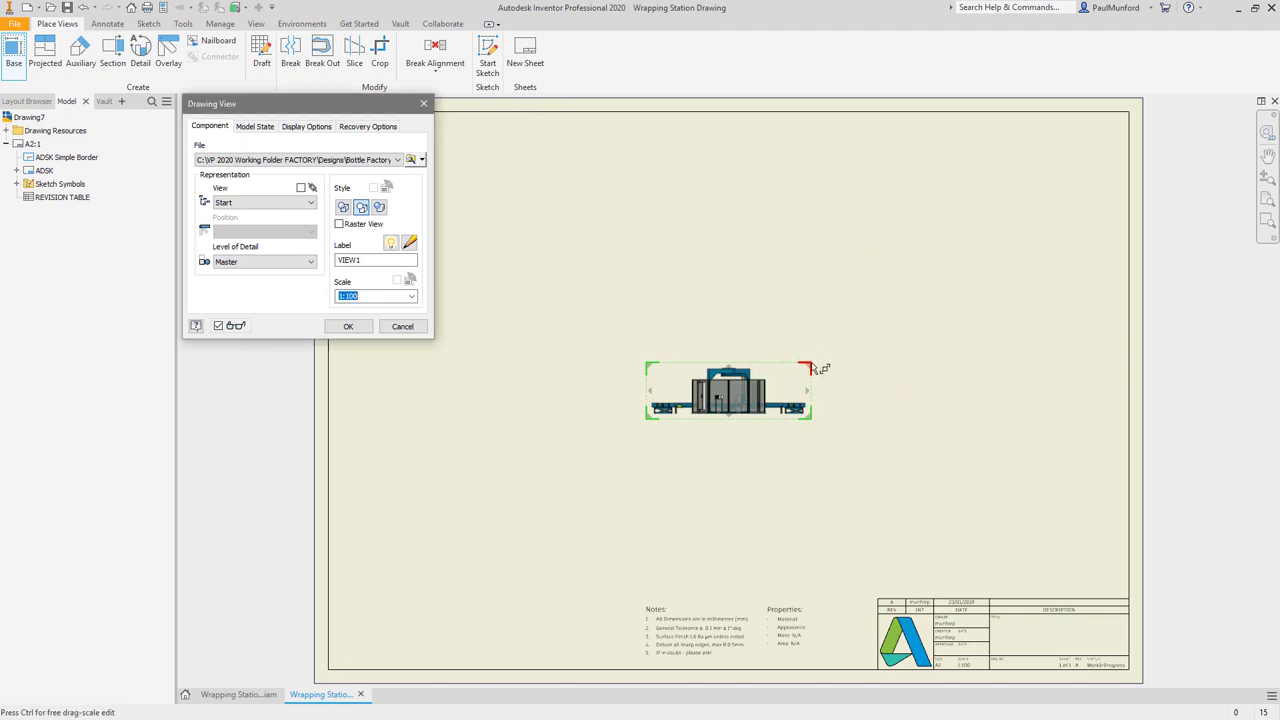
key(Up)
drag(778, 388, 591, 508)
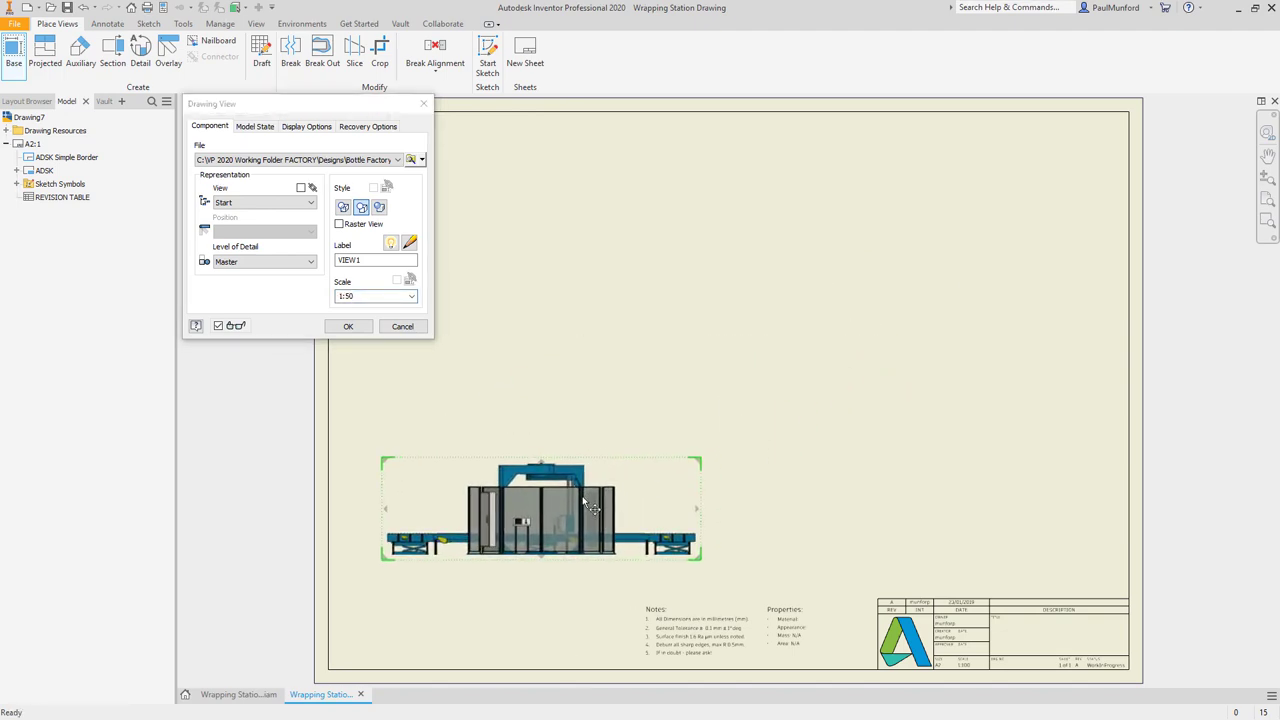
click(598, 278)
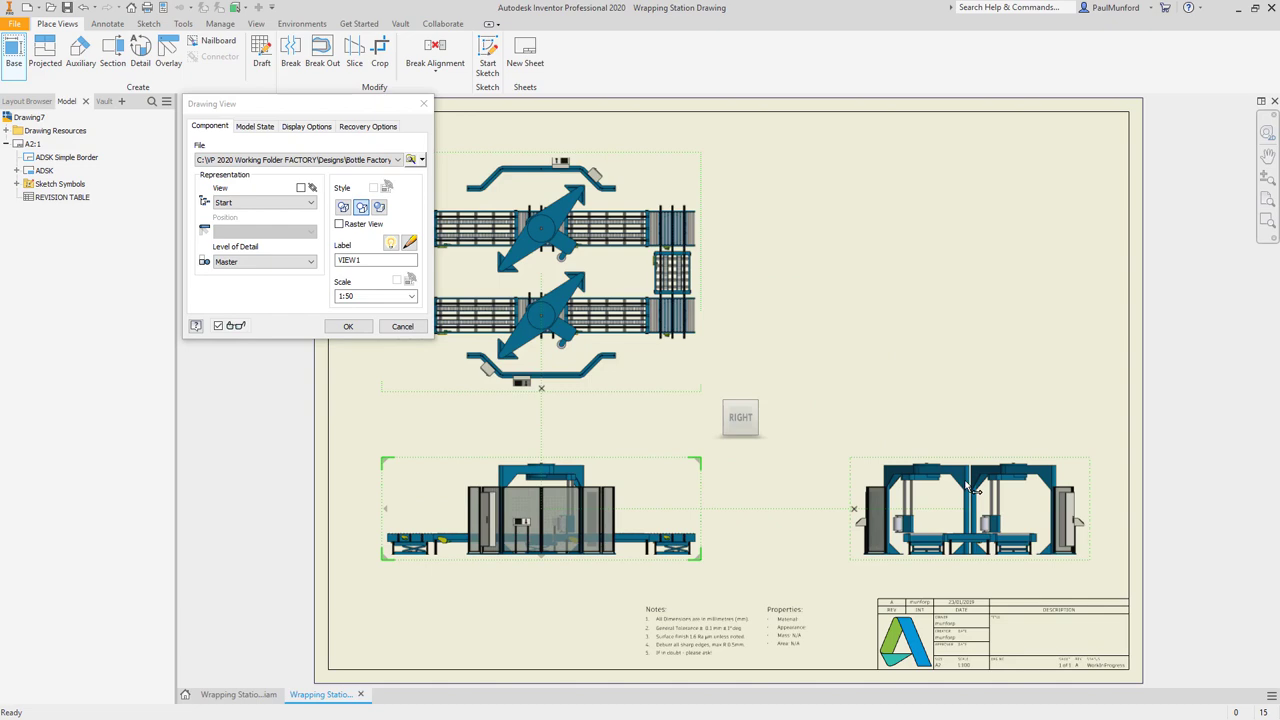
click(933, 314)
right_click(966, 350)
click(985, 362)
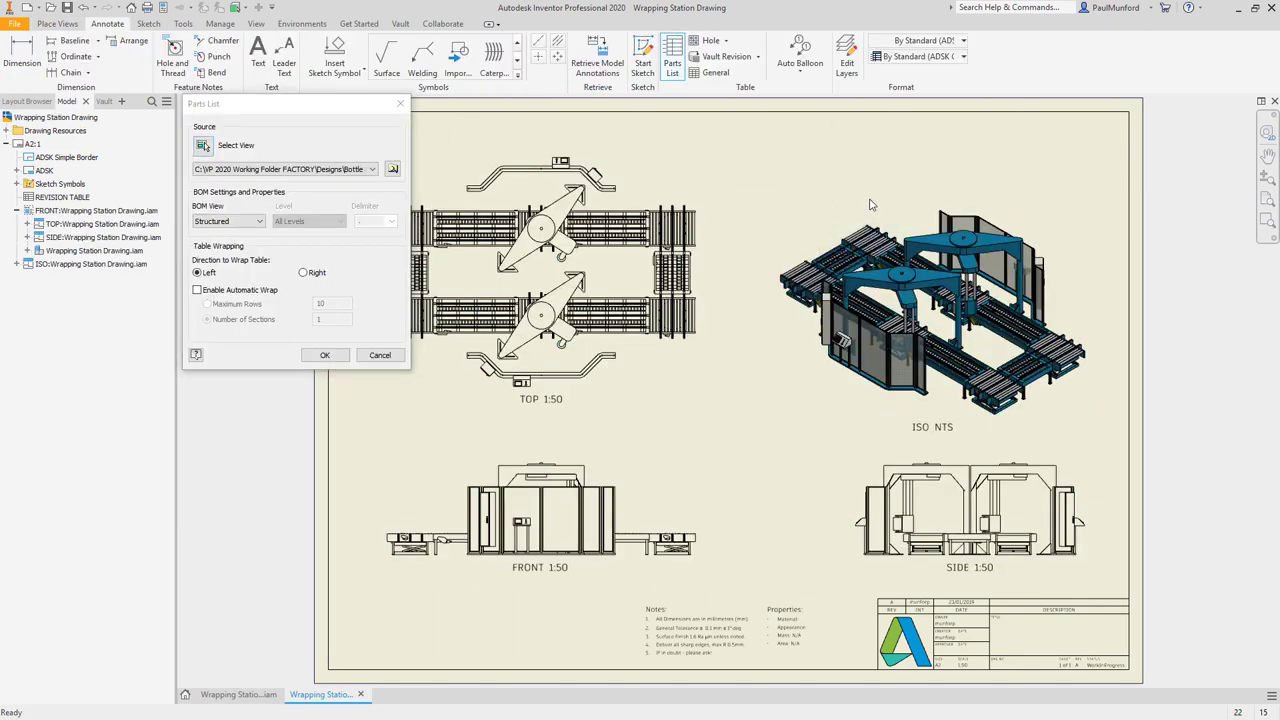
Step: Add a parts list at the sheet's top-right corner
click(324, 355)
click(1136, 116)
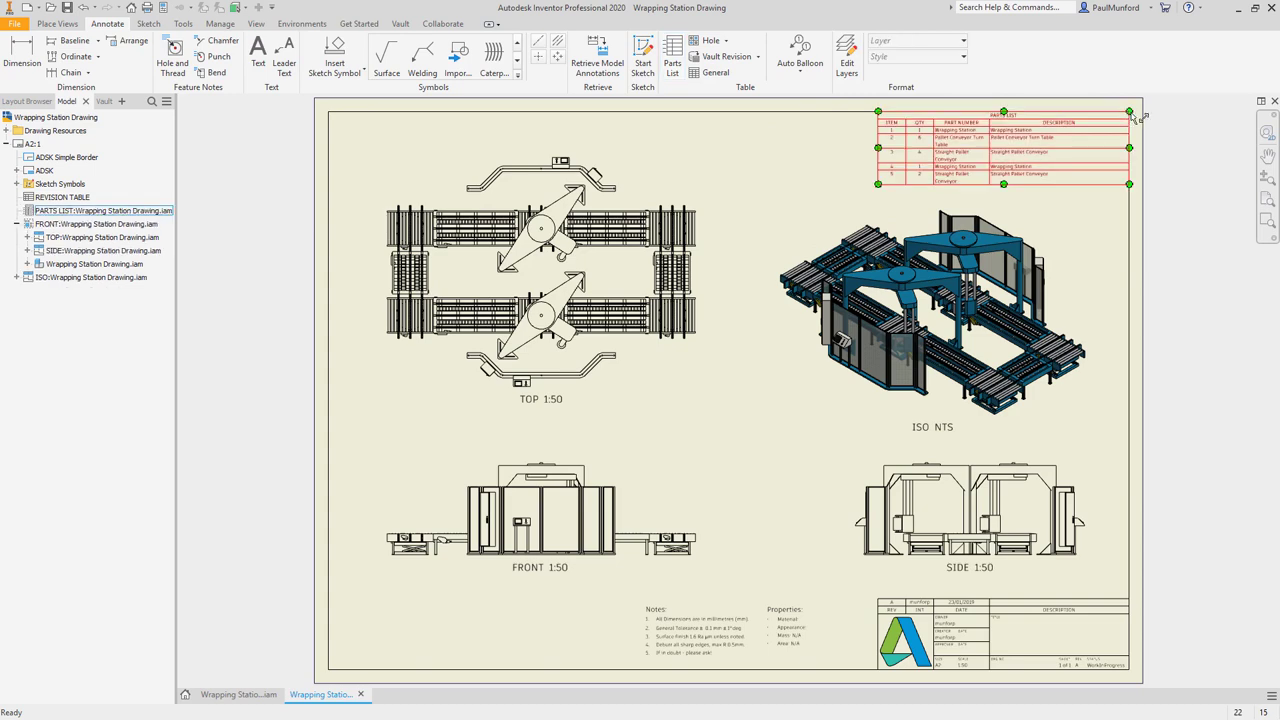
click(800, 52)
Step: Auto-balloon the isometric view's components, stacking the balloons vertically beside it
click(808, 205)
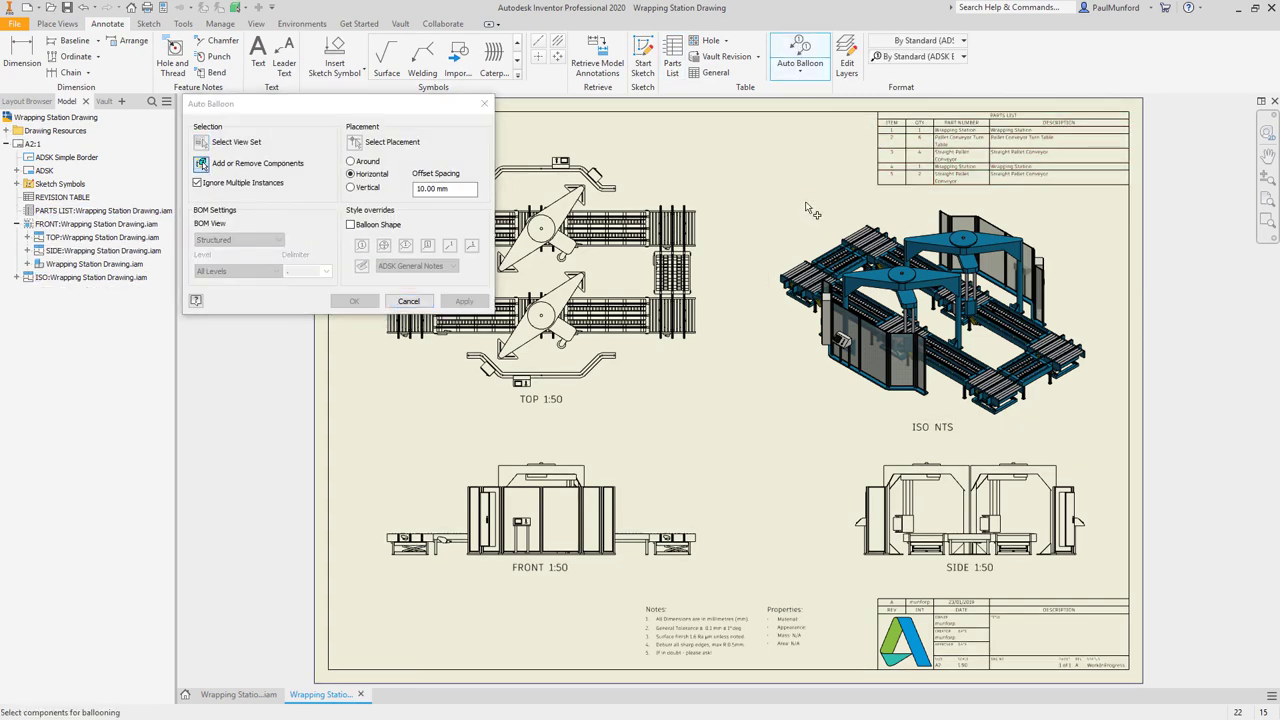
right_click(1105, 432)
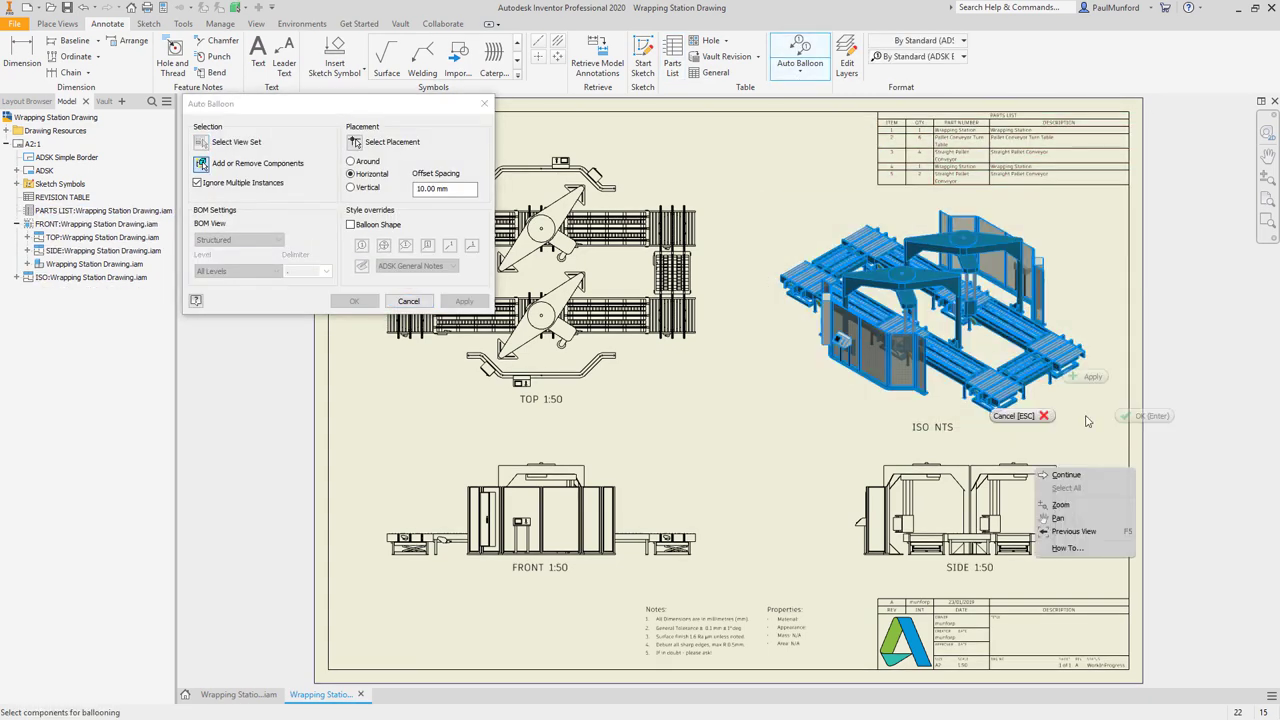
click(1082, 476)
click(350, 187)
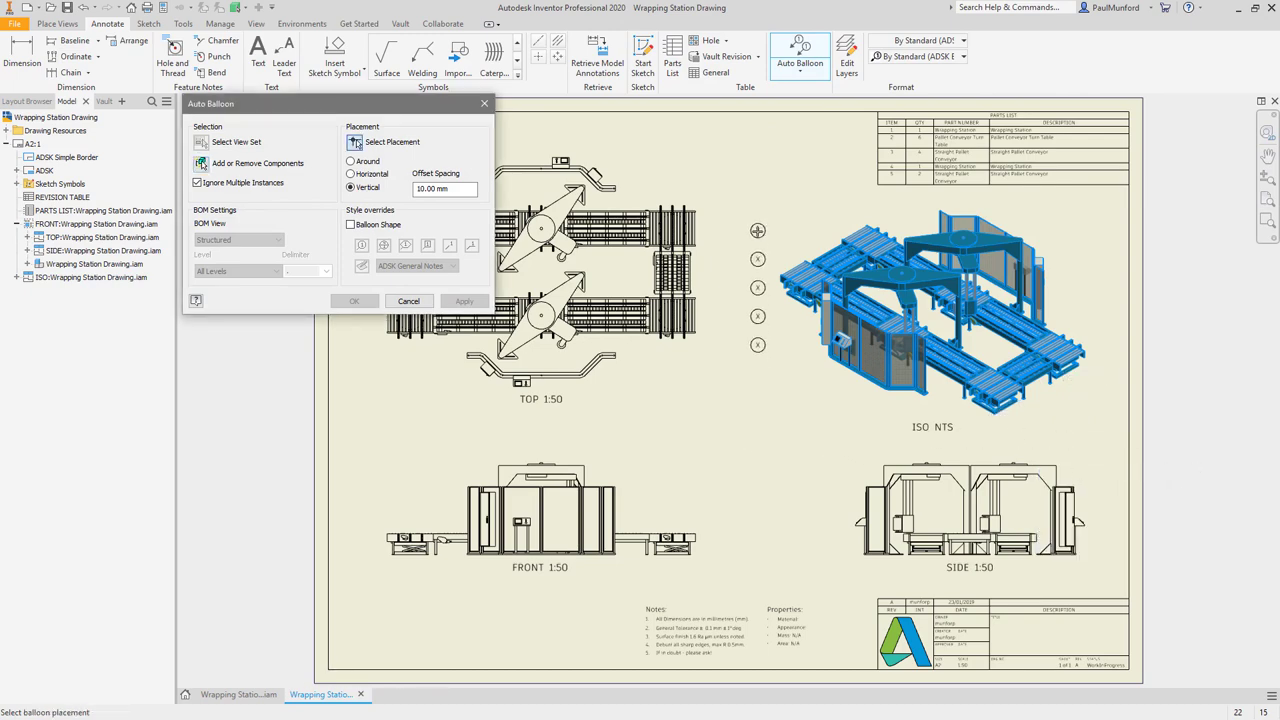
click(758, 232)
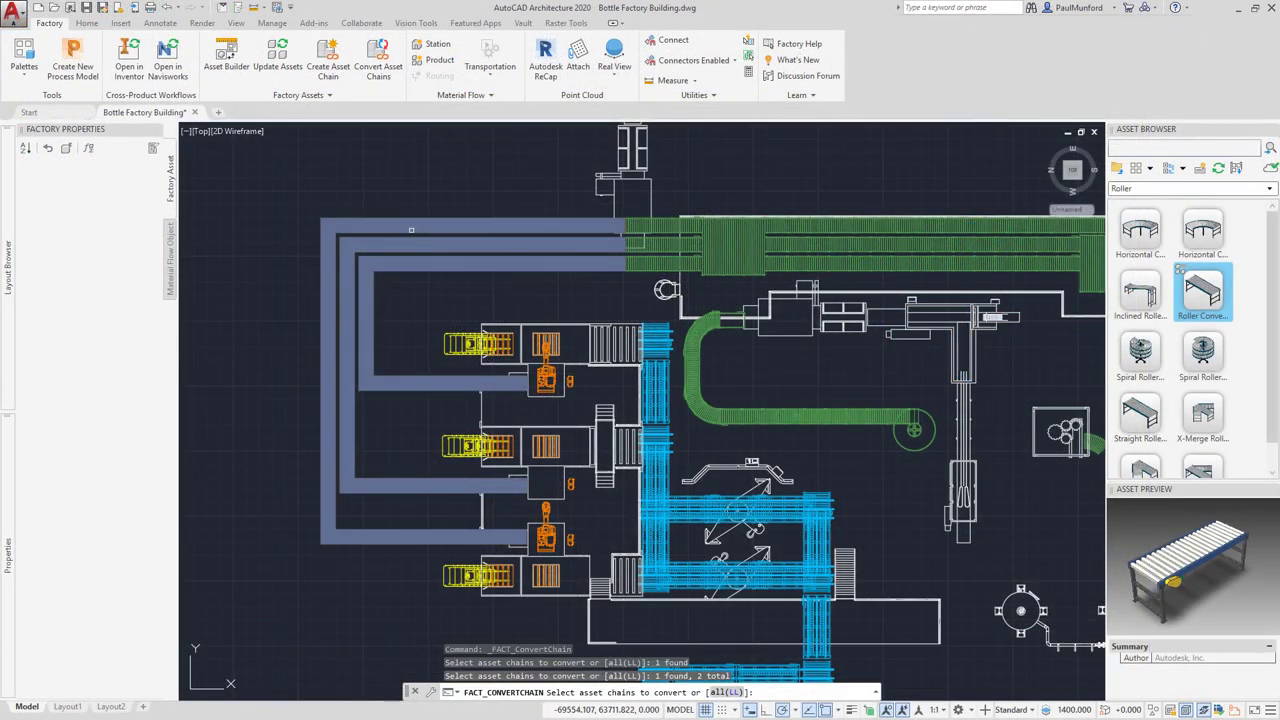
Step: Select another conveyor chain and confirm the selection for conversion
click(410, 230)
right_click(410, 230)
click(434, 242)
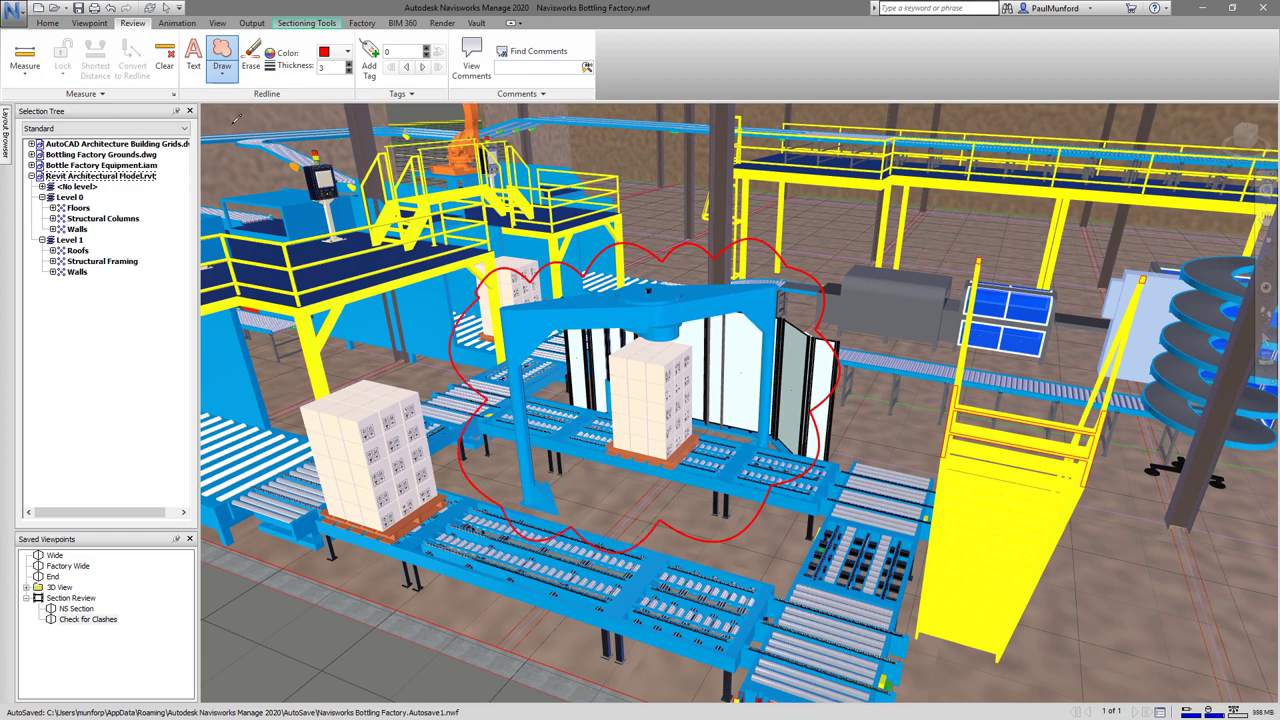
Step: Add the redline text note 'Check for clash with column!' beside the wrapping station's revision cloud
click(197, 62)
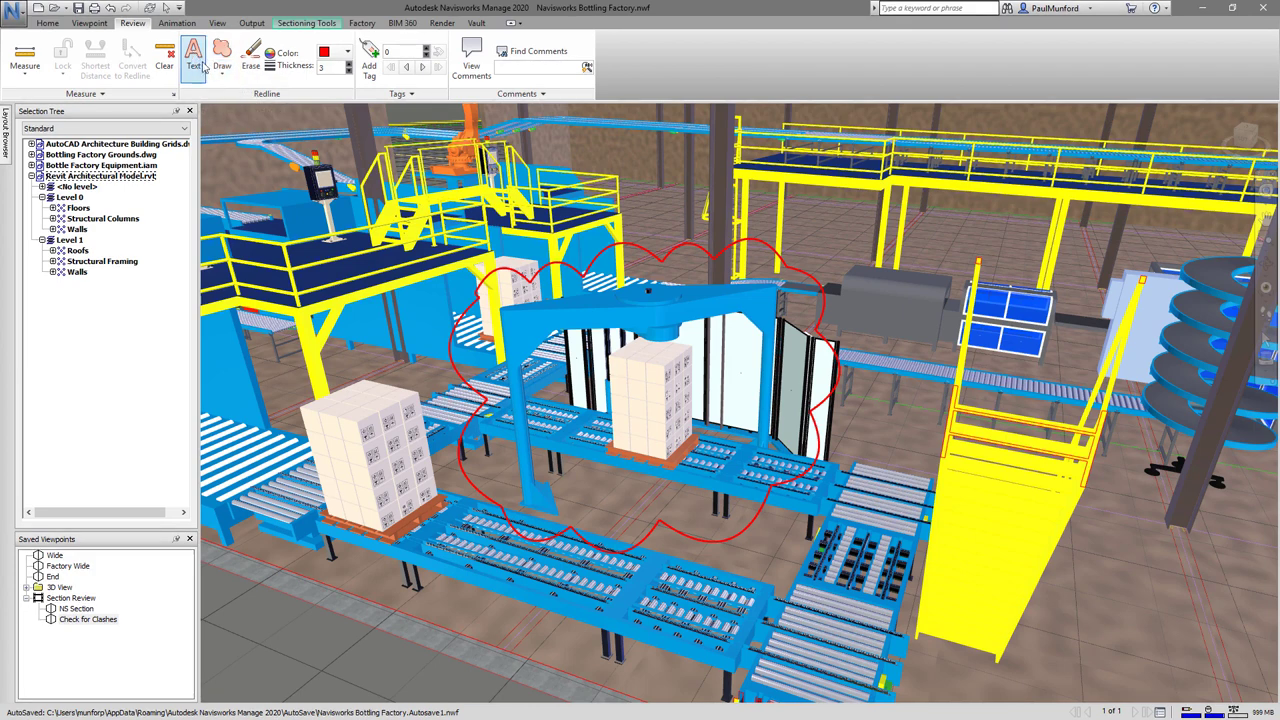
click(663, 210)
text(Check for)
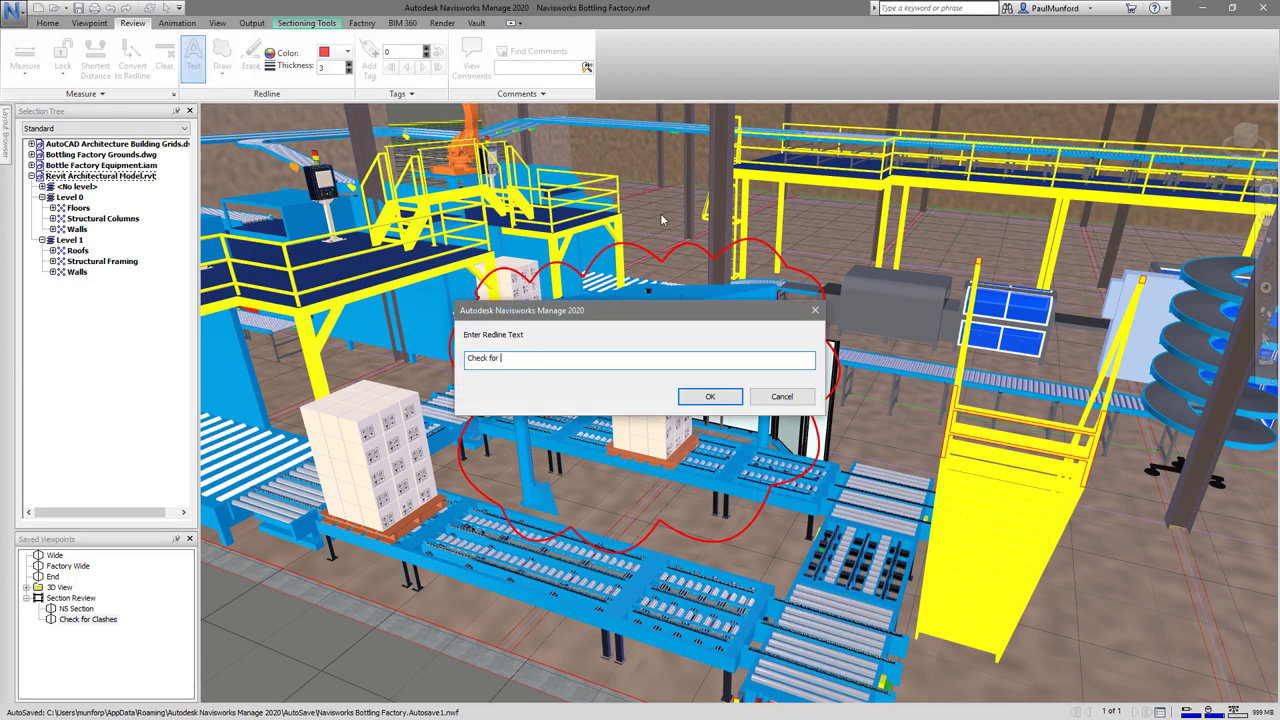
text(clas)
text(h with co)
text(lumn!)
key(Return)
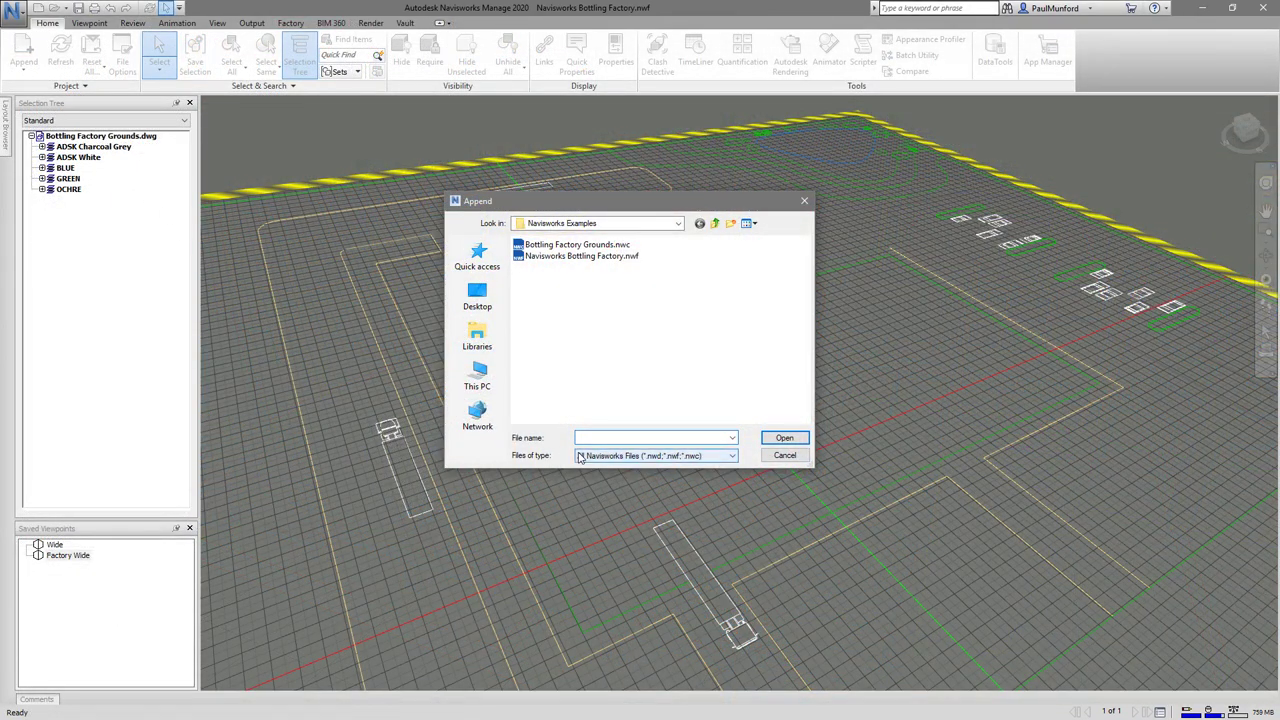
Step: Append the AutoCAD Architecture Building Grids drawing, showing all file types
click(576, 456)
click(582, 439)
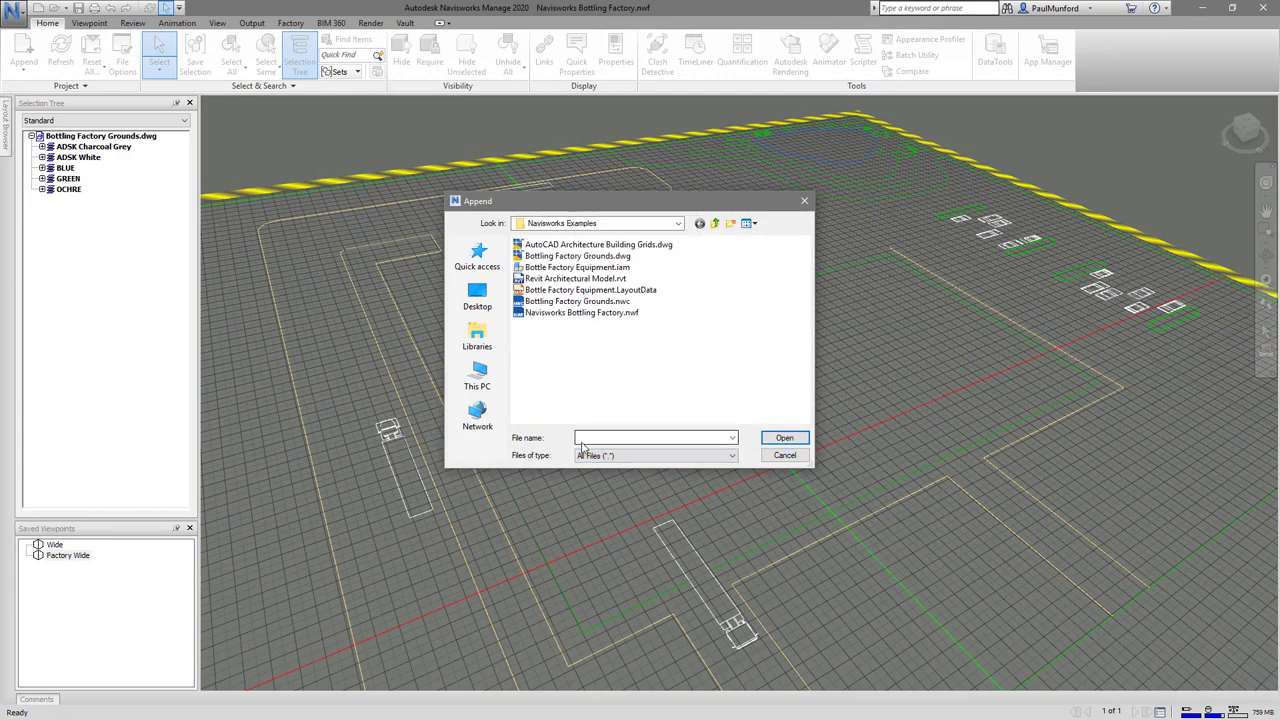
click(591, 246)
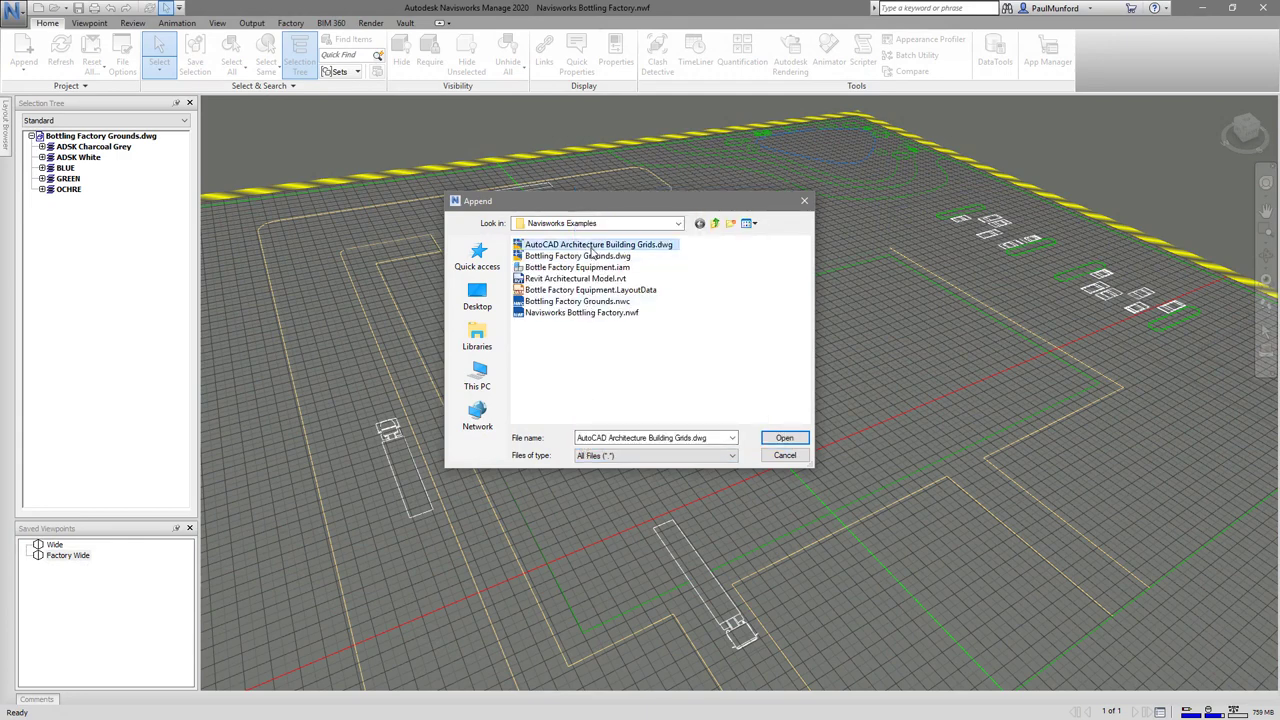
click(782, 441)
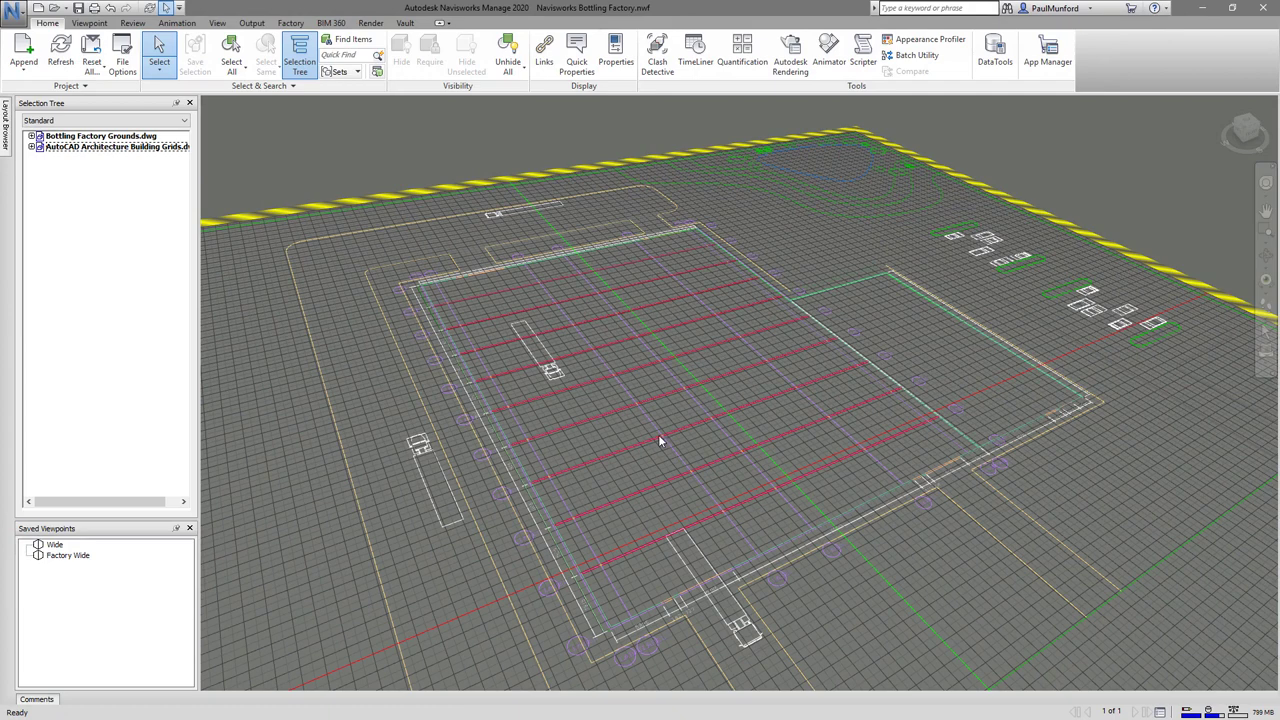
Step: Append the Bottle Factory Equipment assembly and the Revit Architectural Model.rvt
click(29, 52)
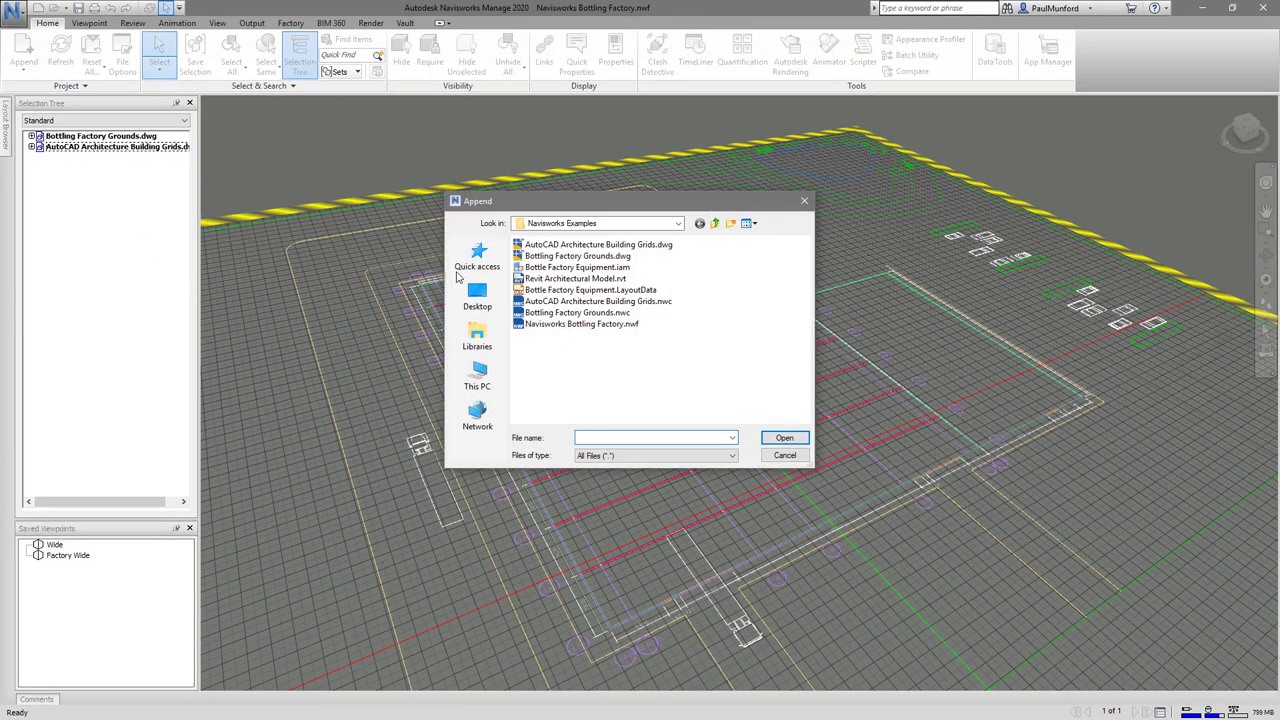
click(533, 270)
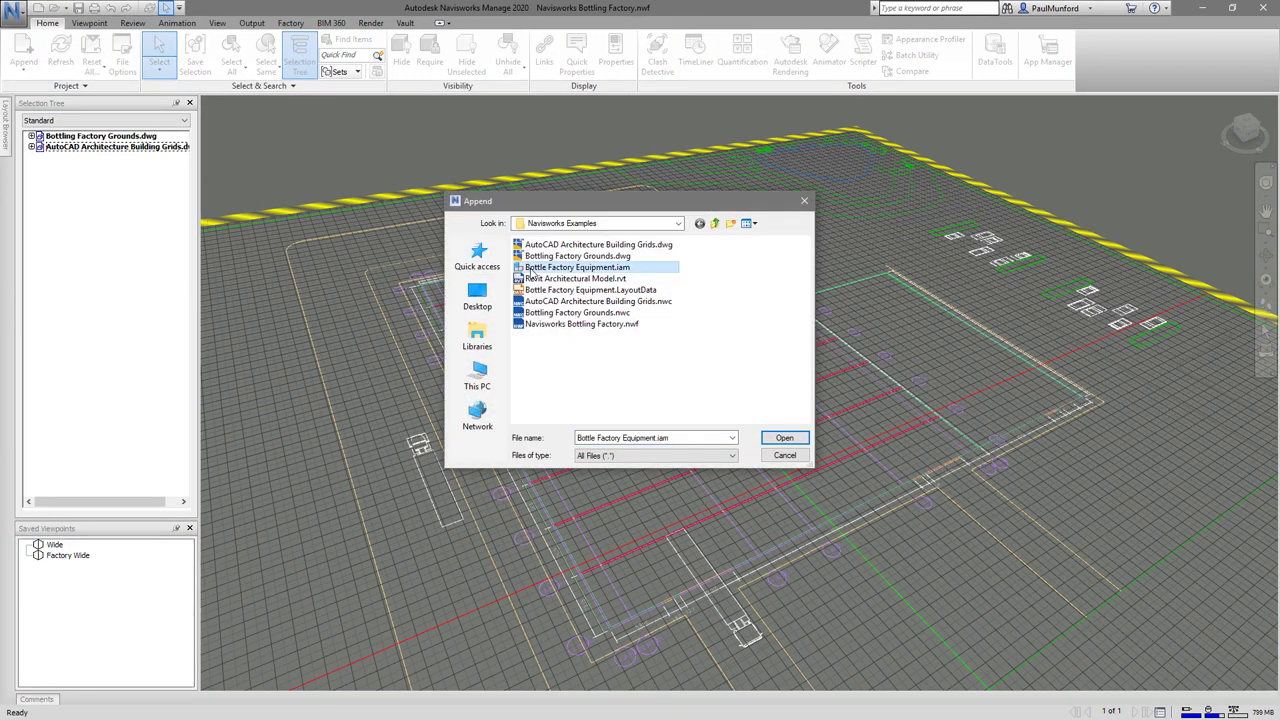
click(769, 441)
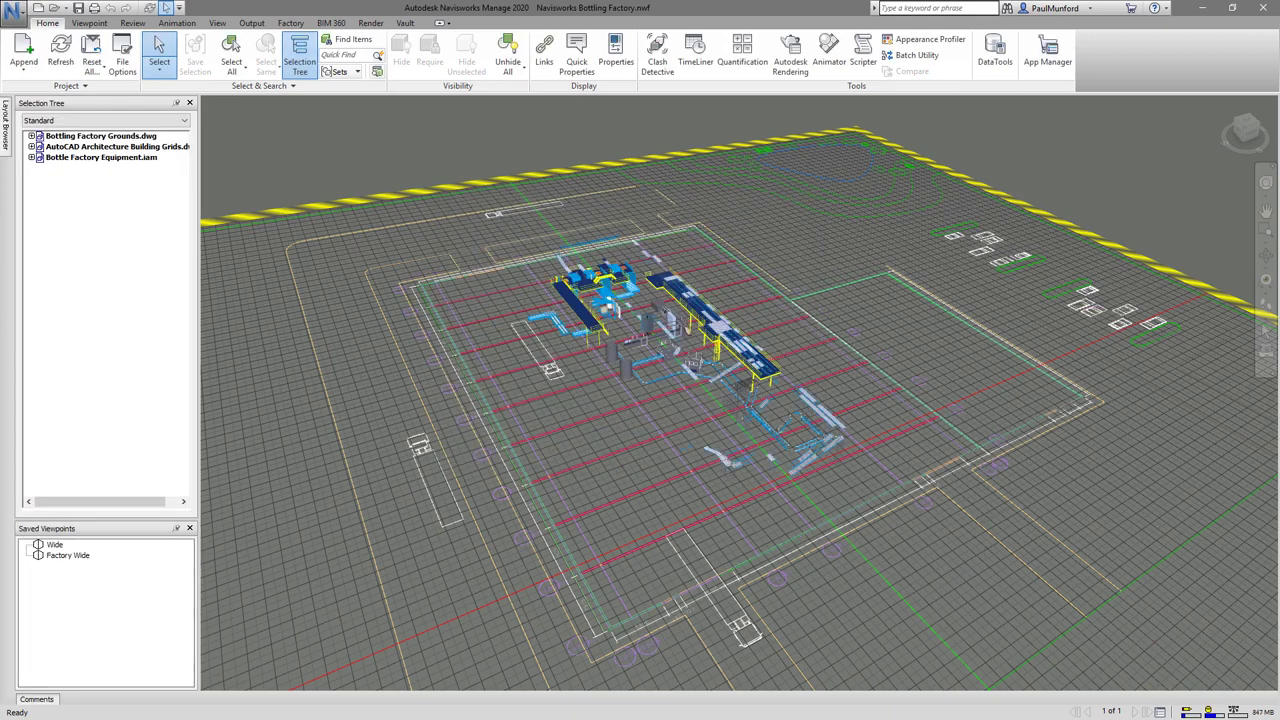
scroll(700, 400, up, 3)
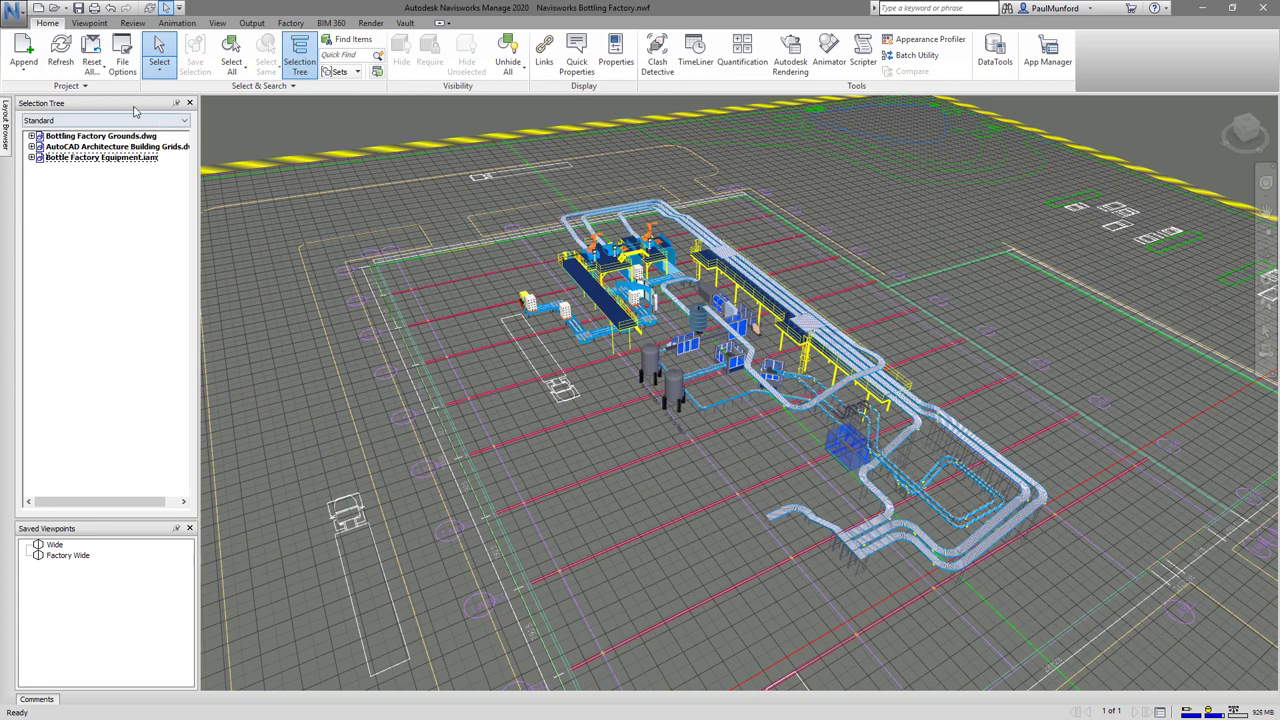
click(35, 50)
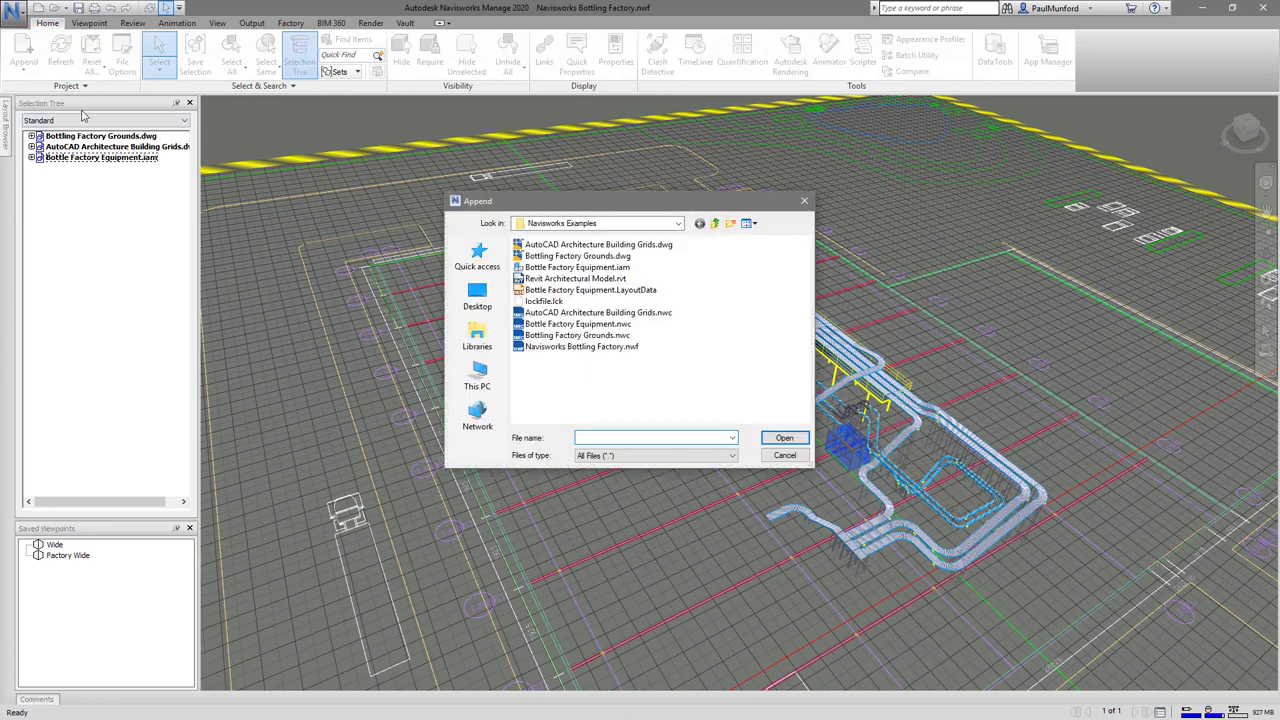
click(560, 278)
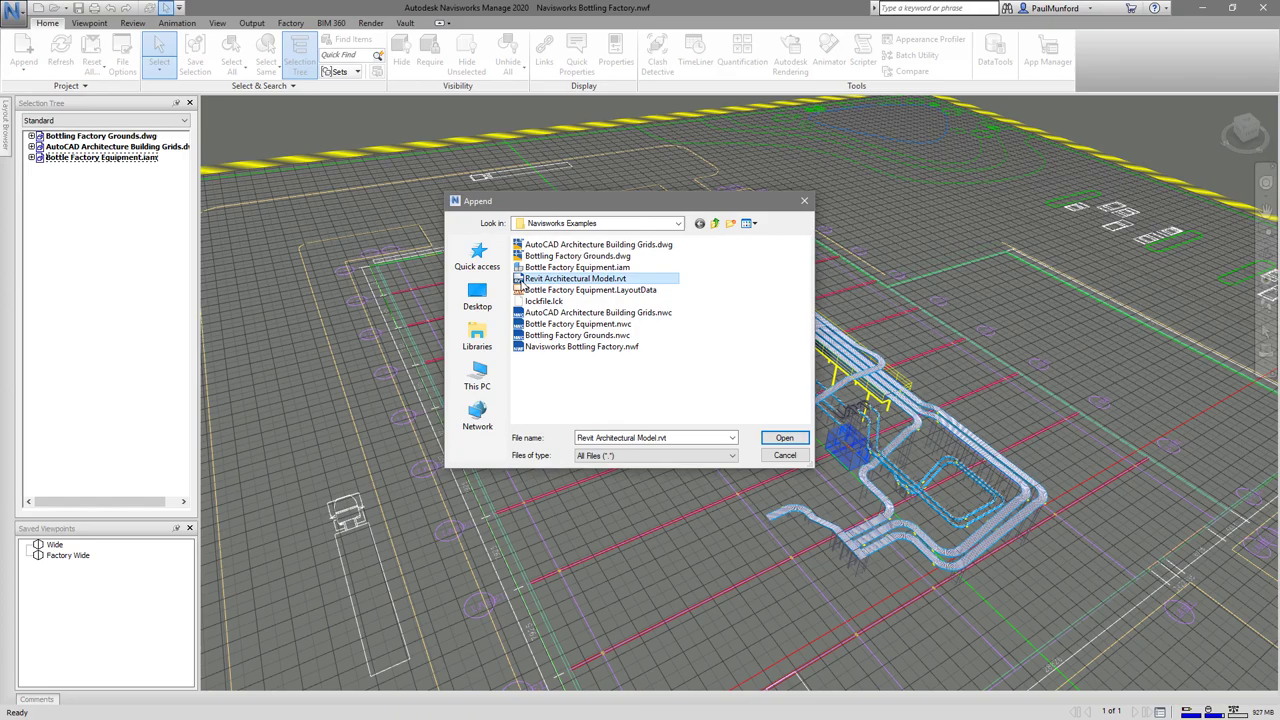
click(783, 443)
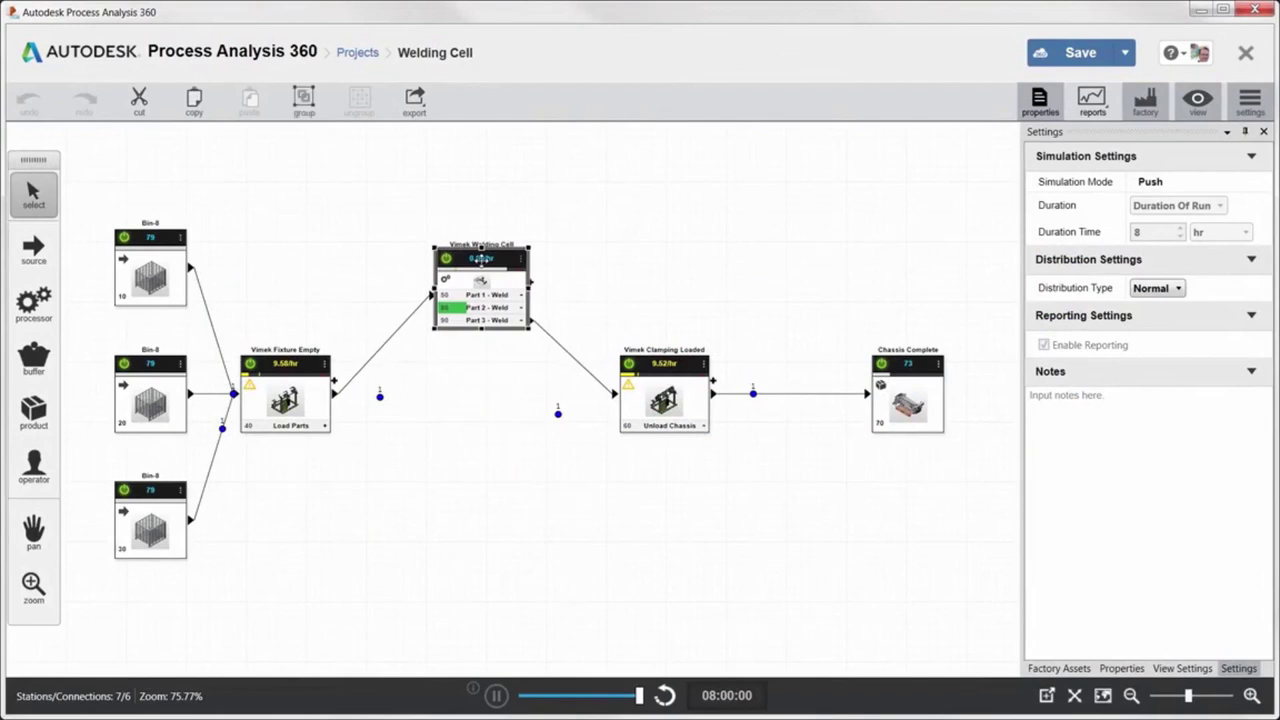
Step: Copy the Vimek Welding Cell station and place the copy below the original
right_click(481, 259)
click(519, 347)
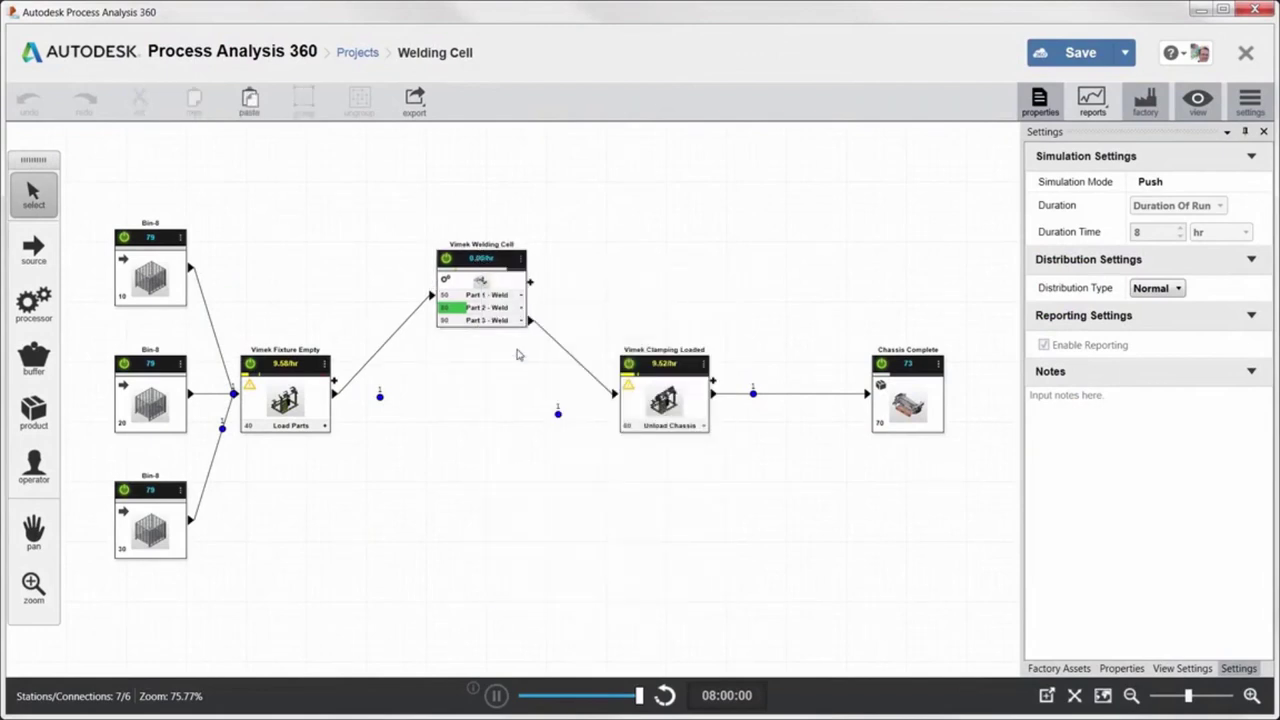
right_click(517, 356)
click(546, 362)
drag(493, 270, 485, 480)
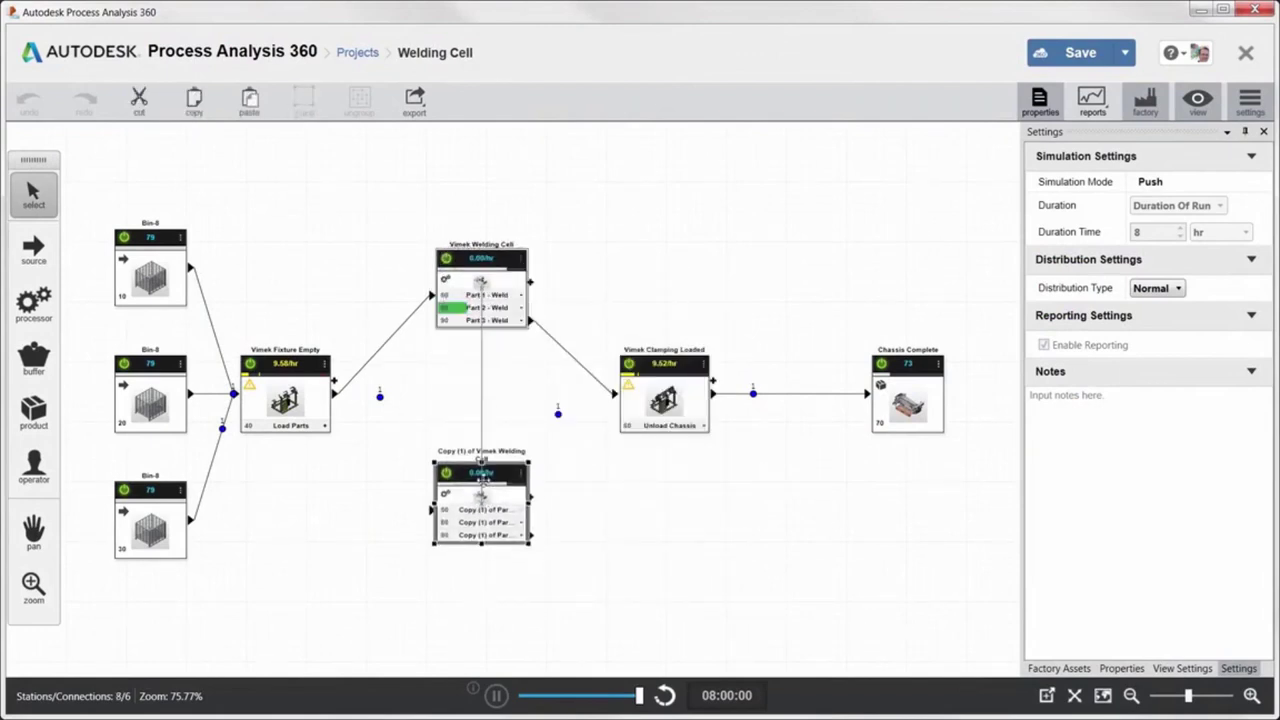
Step: Connect the copy from Vimek Fixture Empty and into Vimek Clamping Loaded
drag(420, 512, 430, 512)
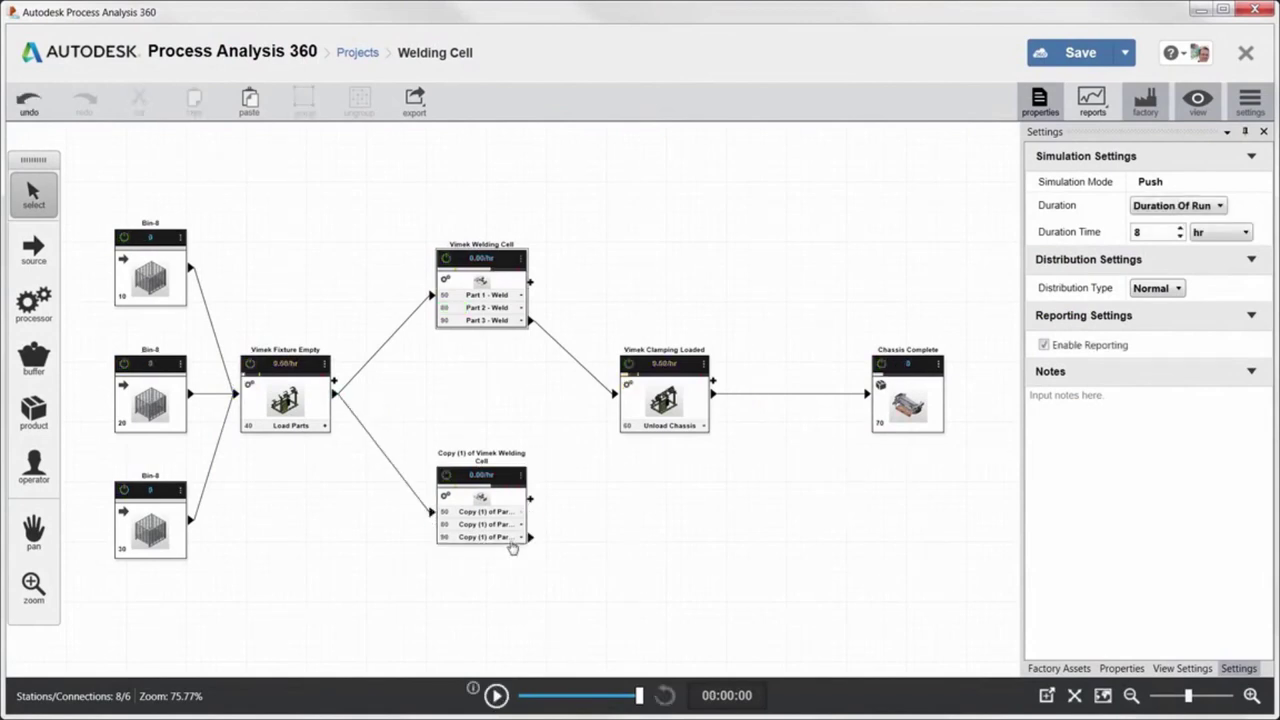
drag(607, 408, 613, 394)
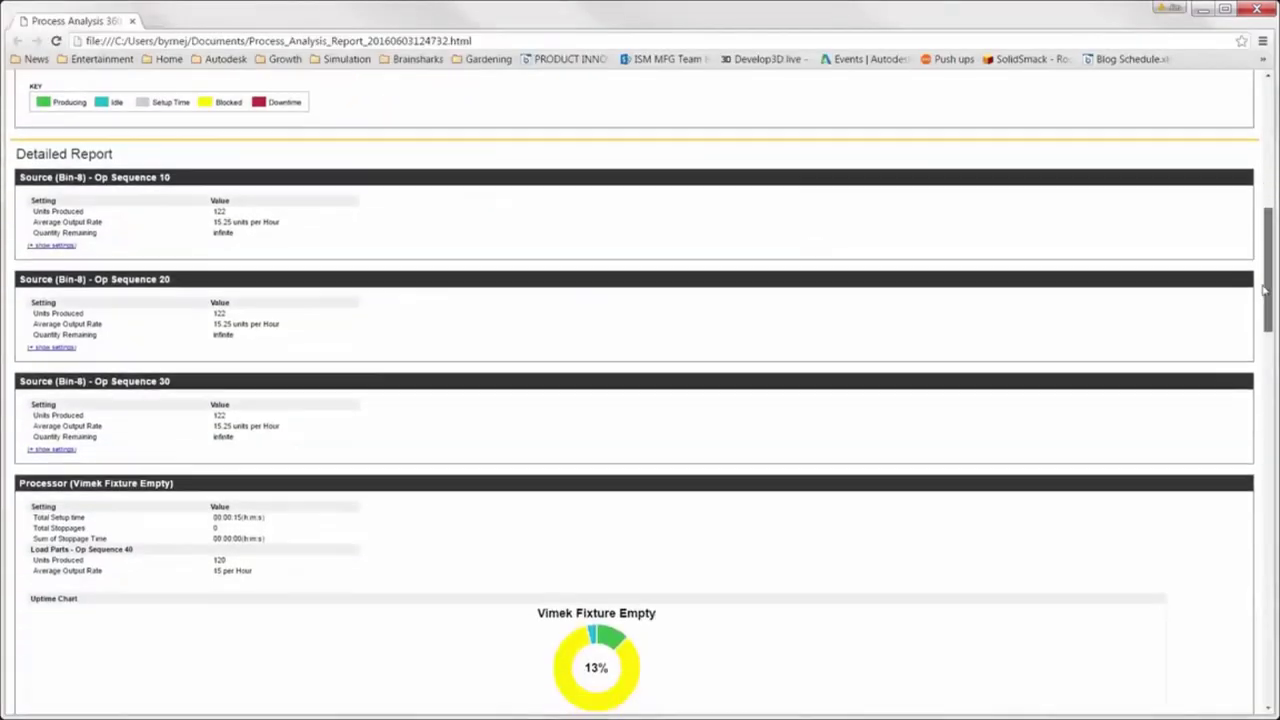
drag(1268, 271, 1268, 424)
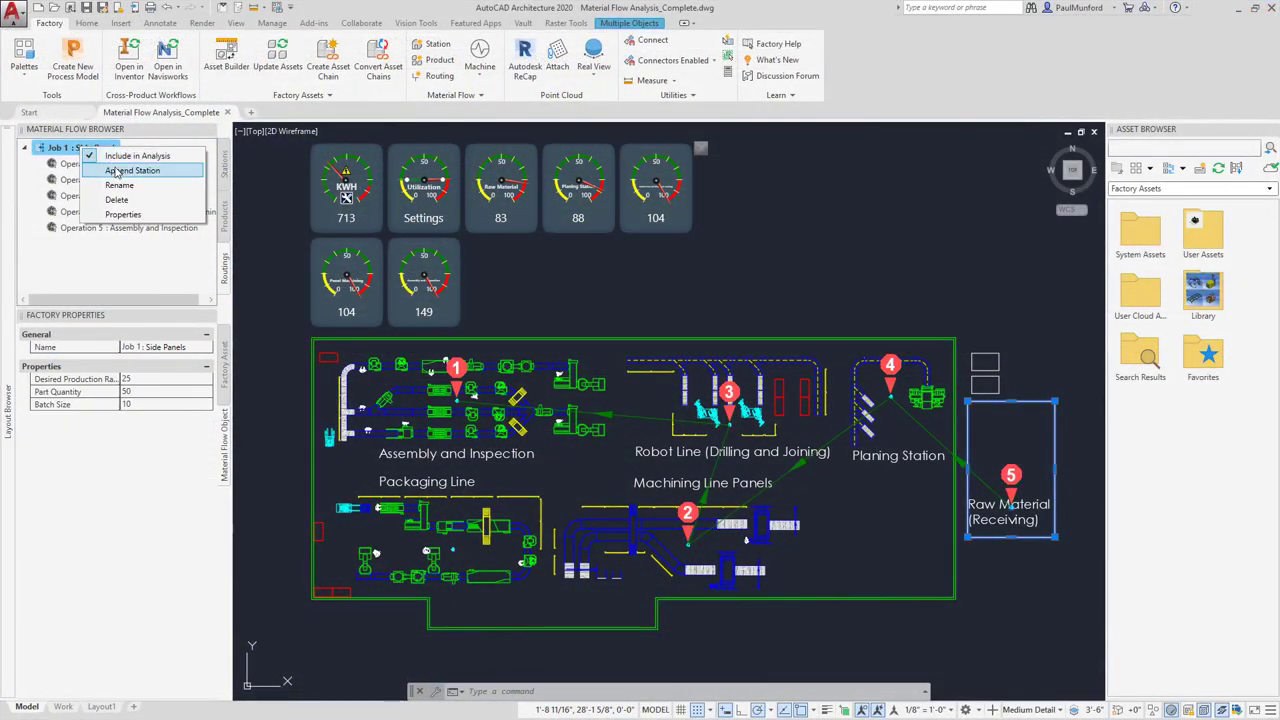
Step: Add Packaging Line as the new end station, Operation 6, of Job 1
click(118, 171)
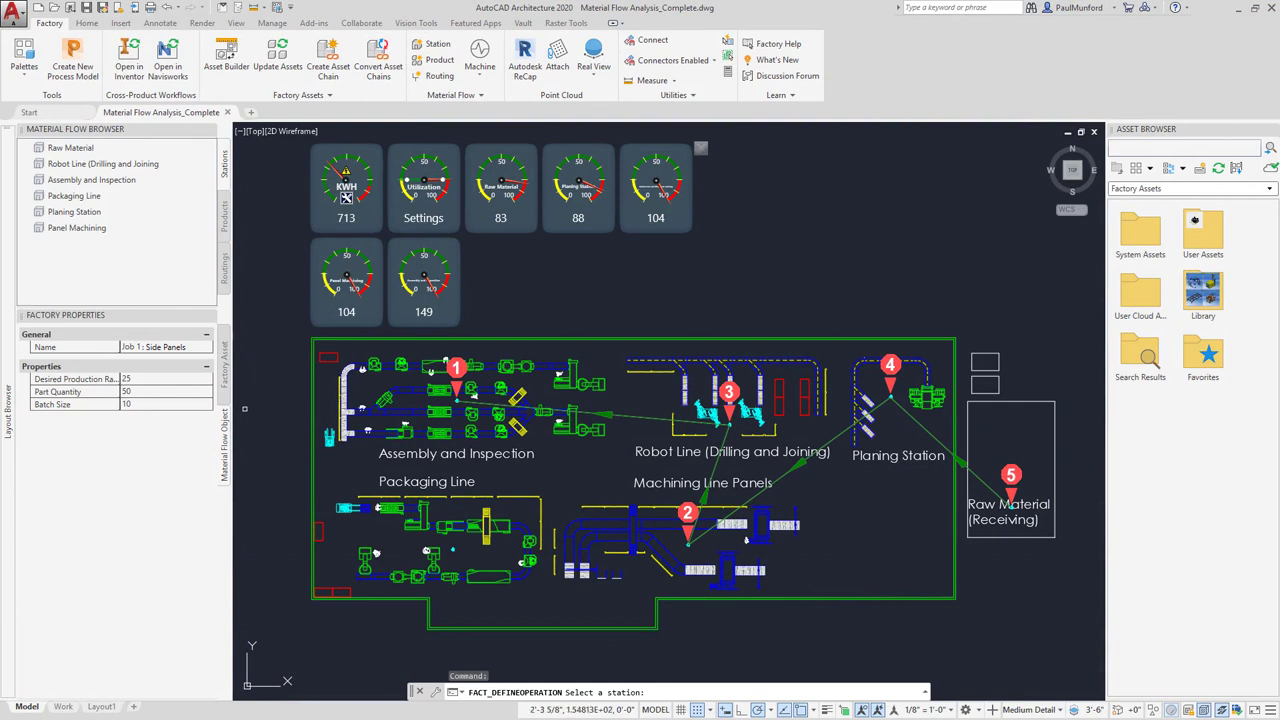
click(453, 535)
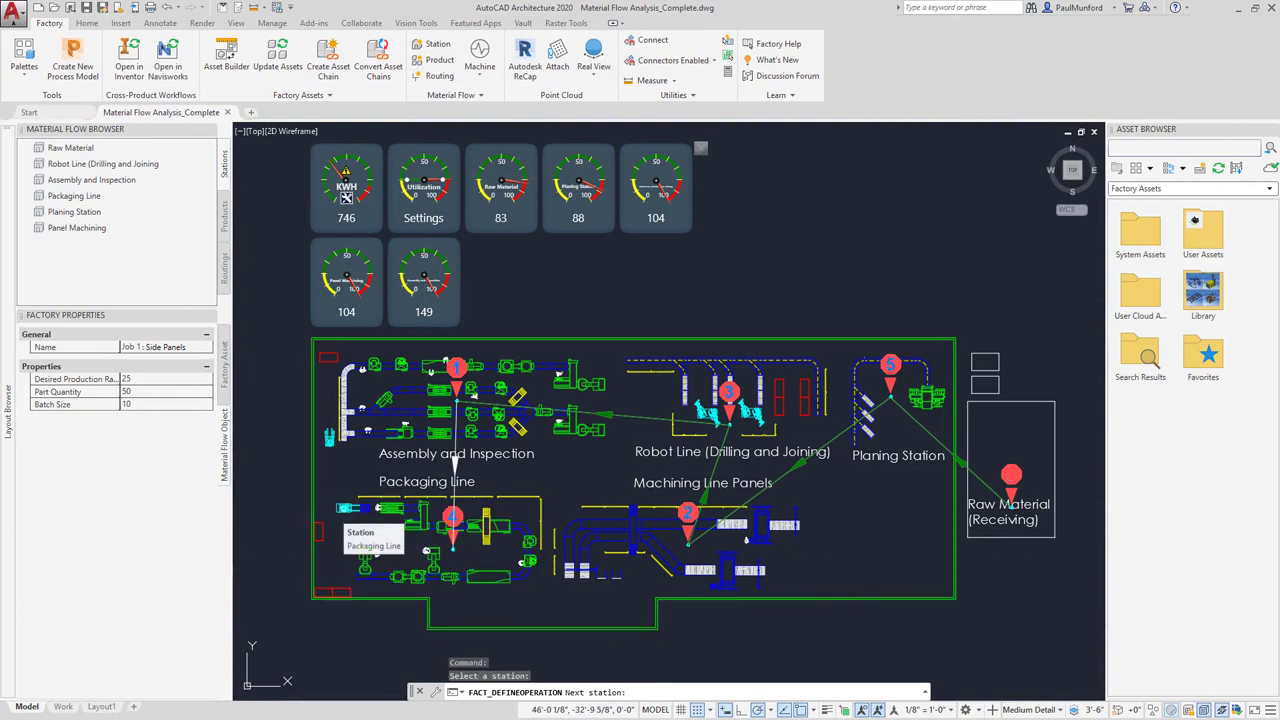
key(Return)
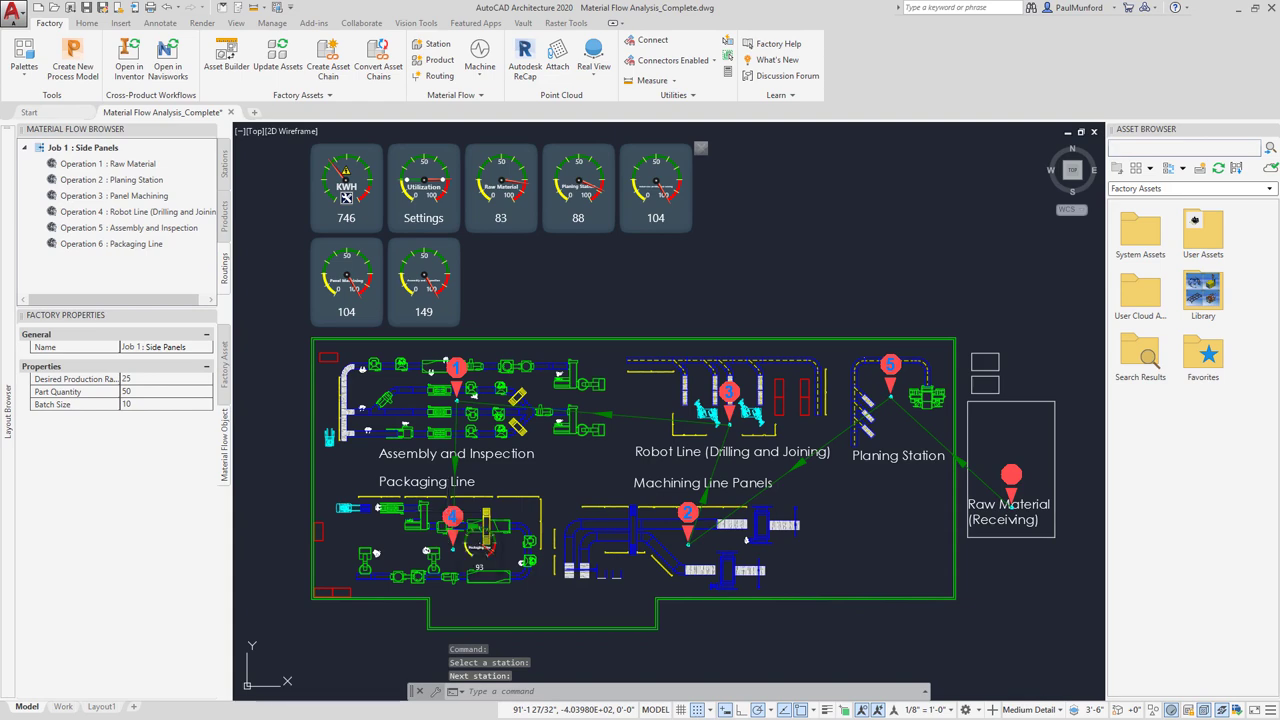
Step: Add a Packaging Line meter to the dashboard and view Operation 6's properties
right_click(448, 256)
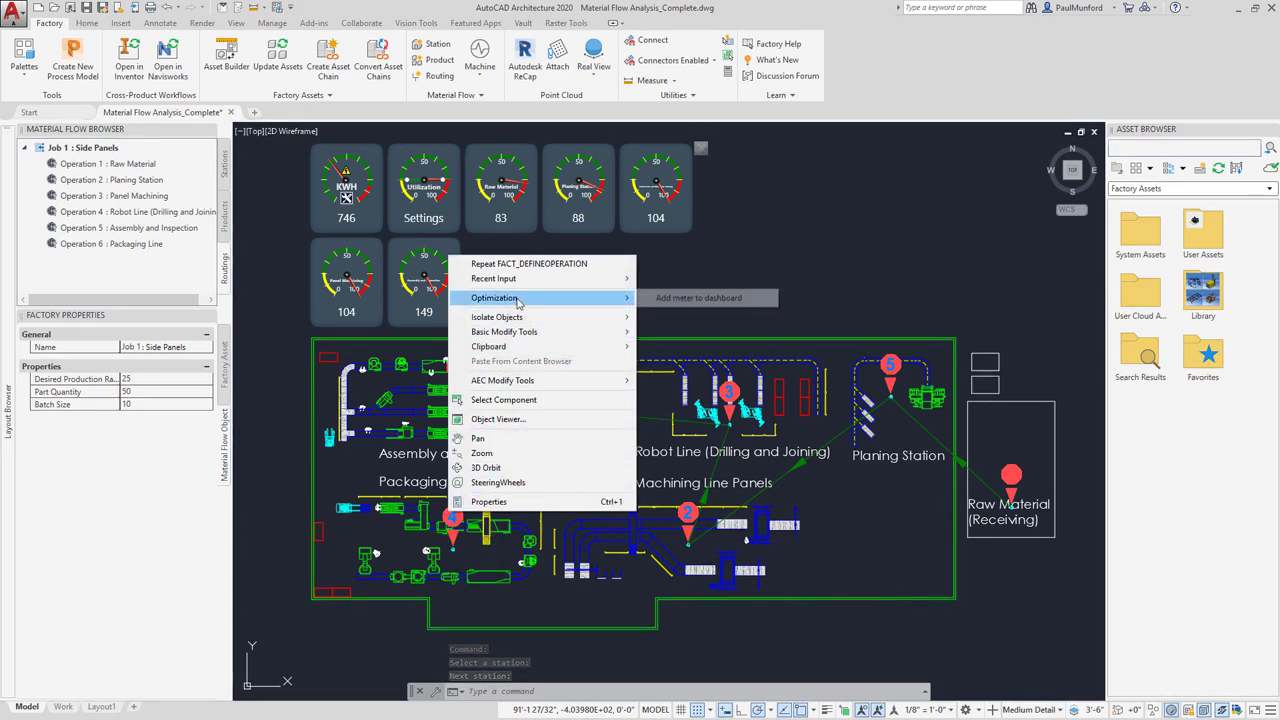
click(661, 300)
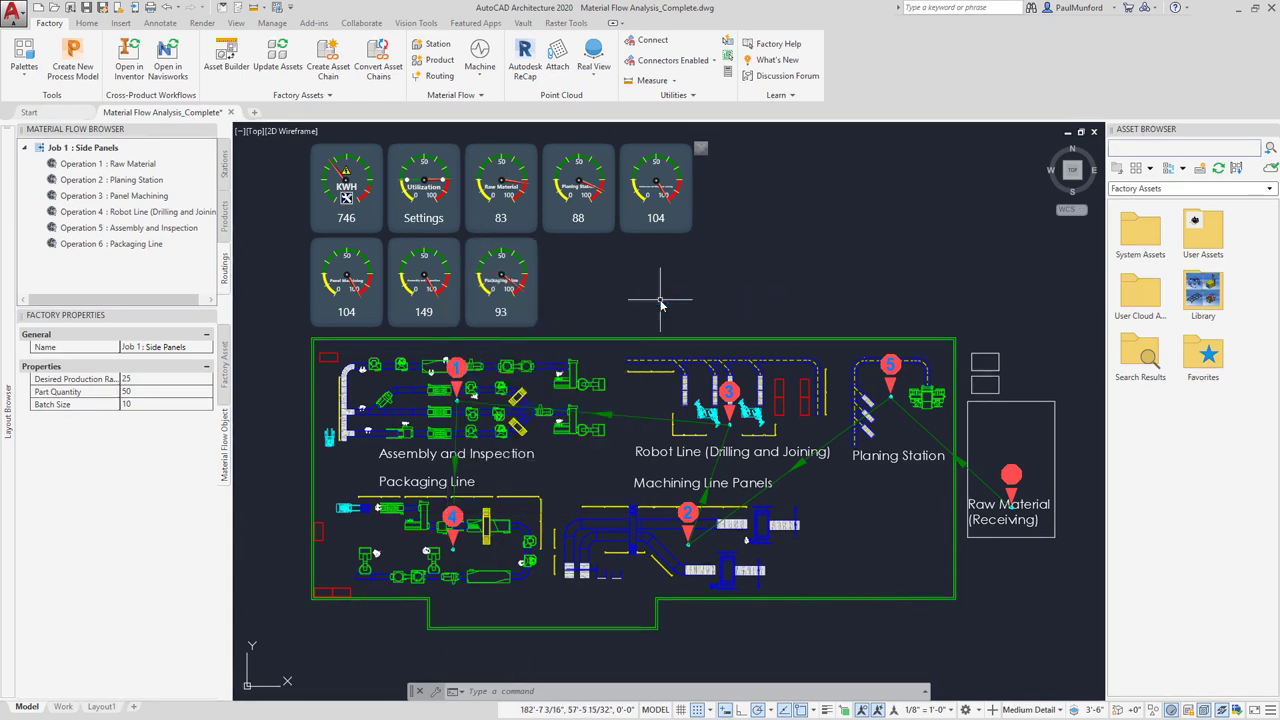
click(141, 244)
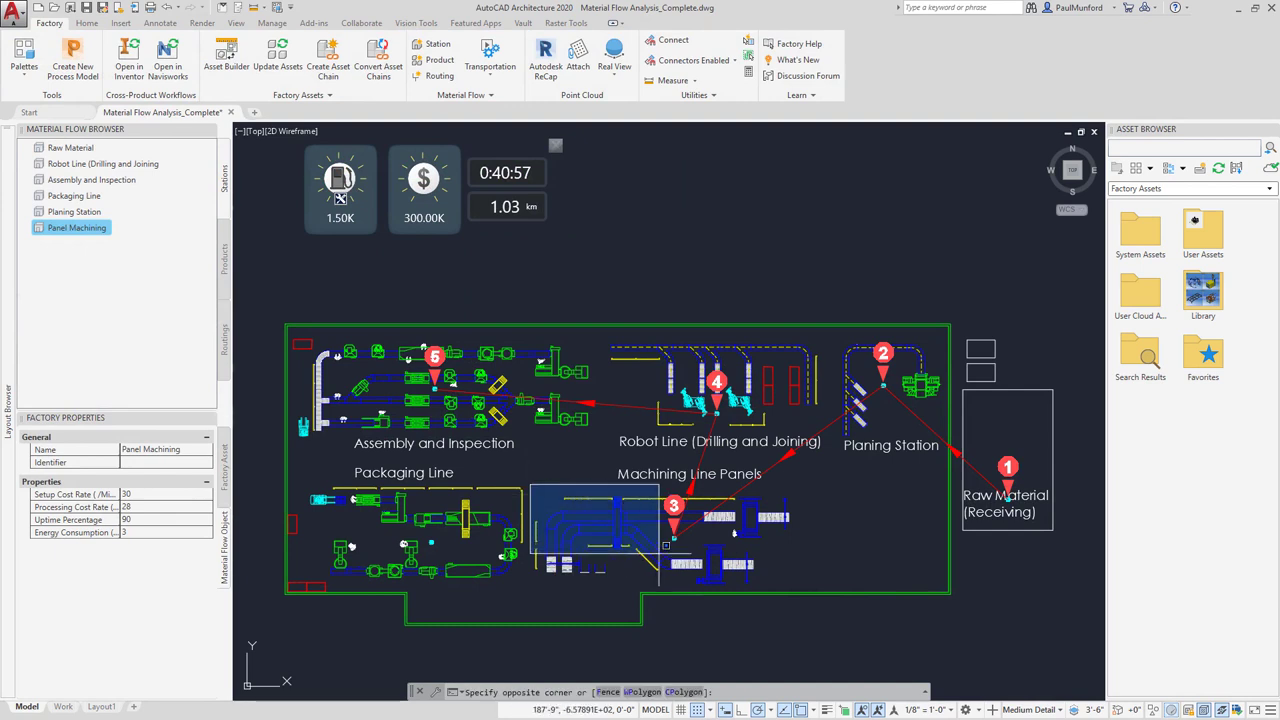
Step: Move the Machining Line Panels equipment right, cutting flow distance to .987 km
click(822, 589)
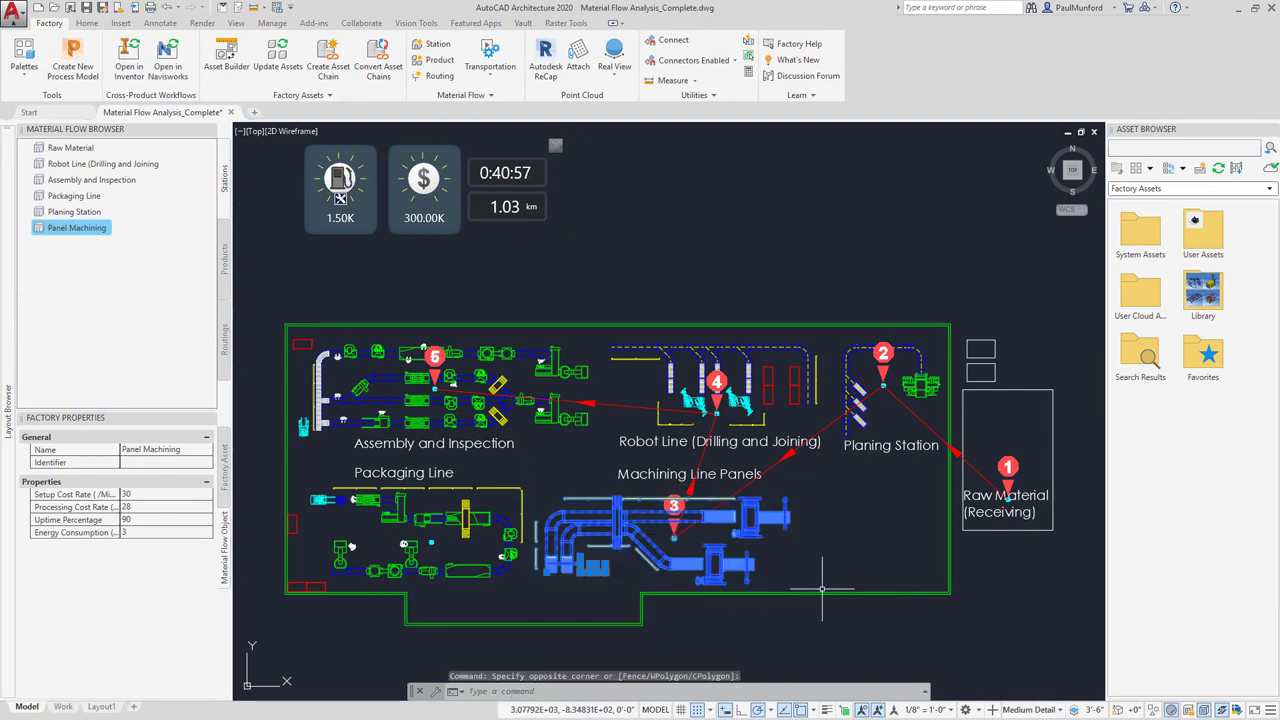
text(m)
key(Return)
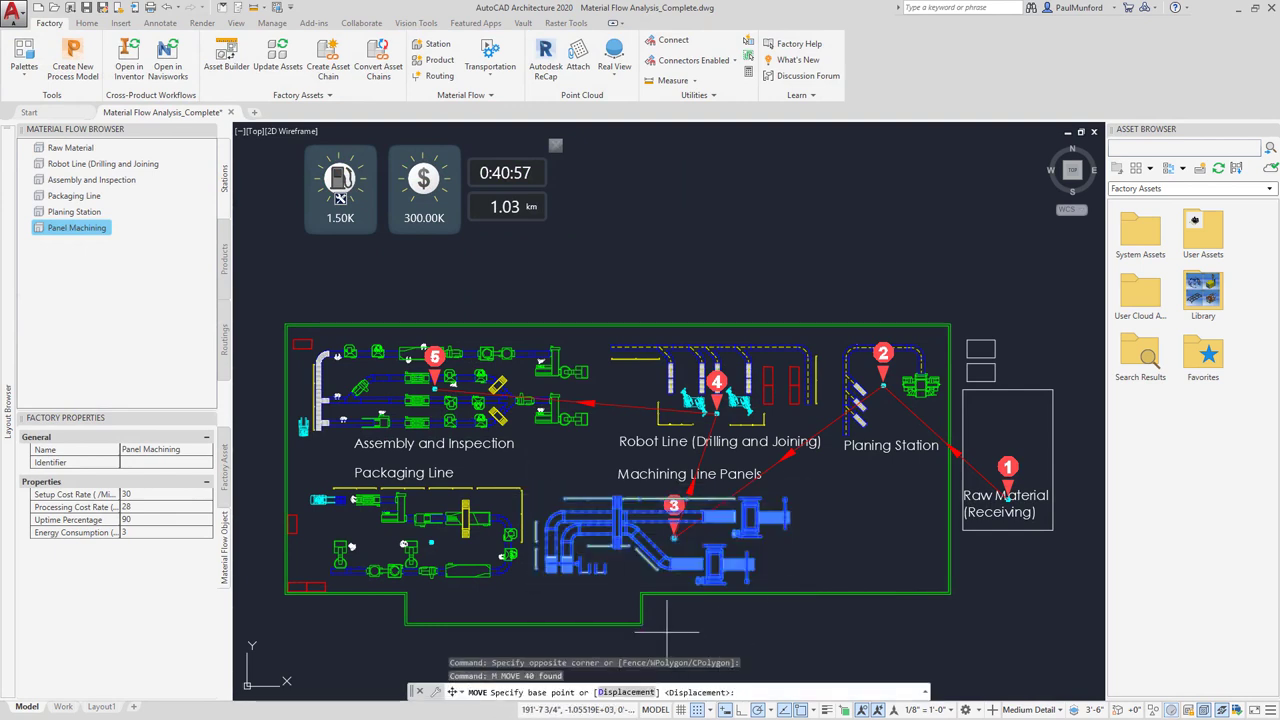
click(665, 632)
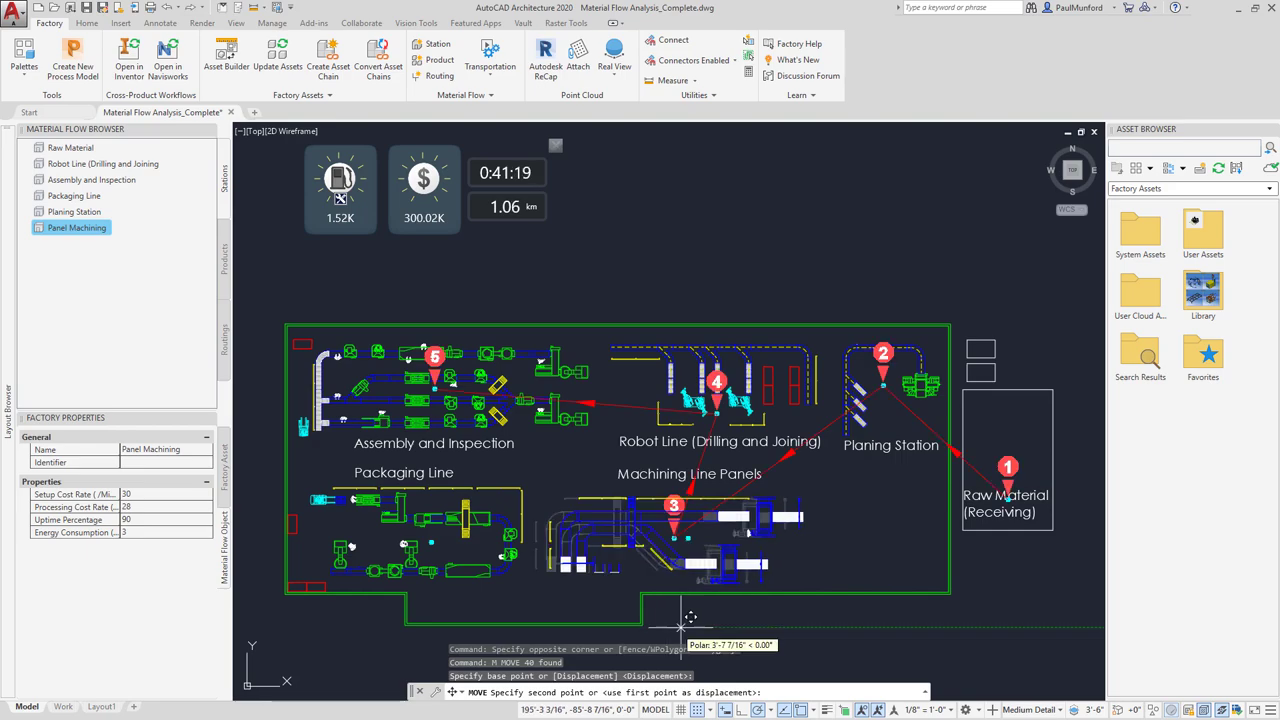
click(808, 627)
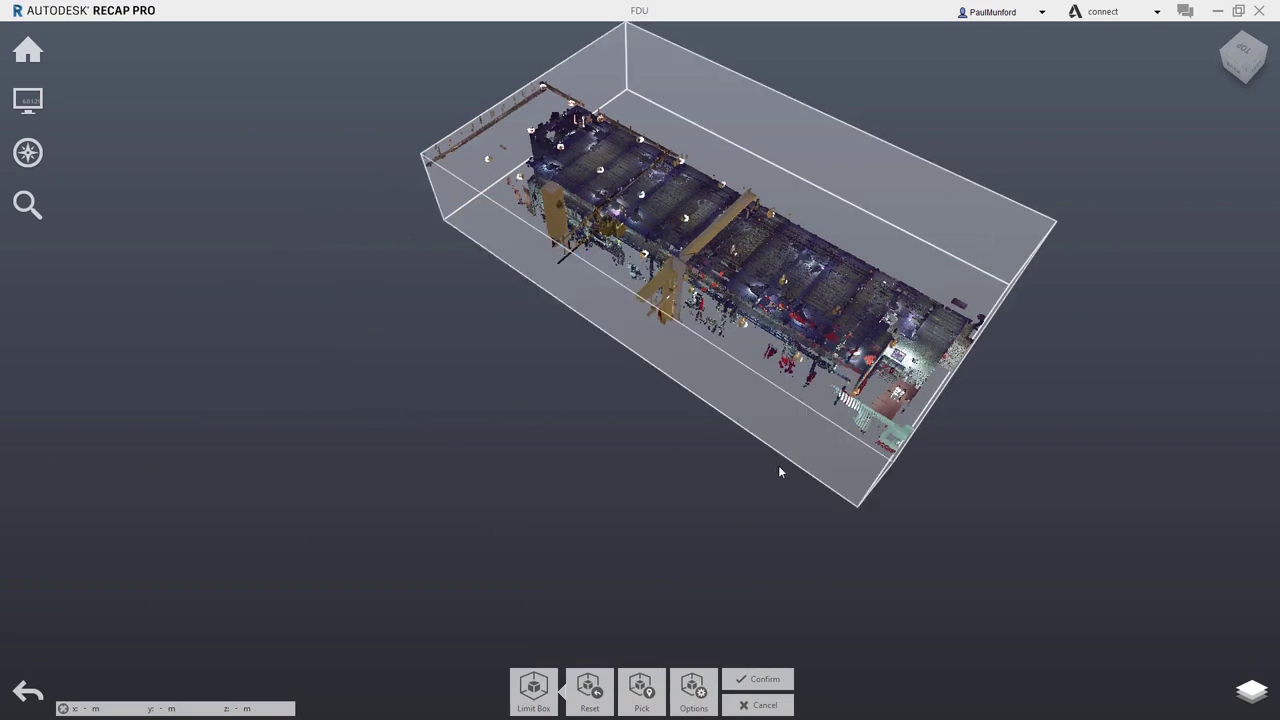
Step: Confirm the limit box clip on the factory scan and orbit to a low side view
click(743, 682)
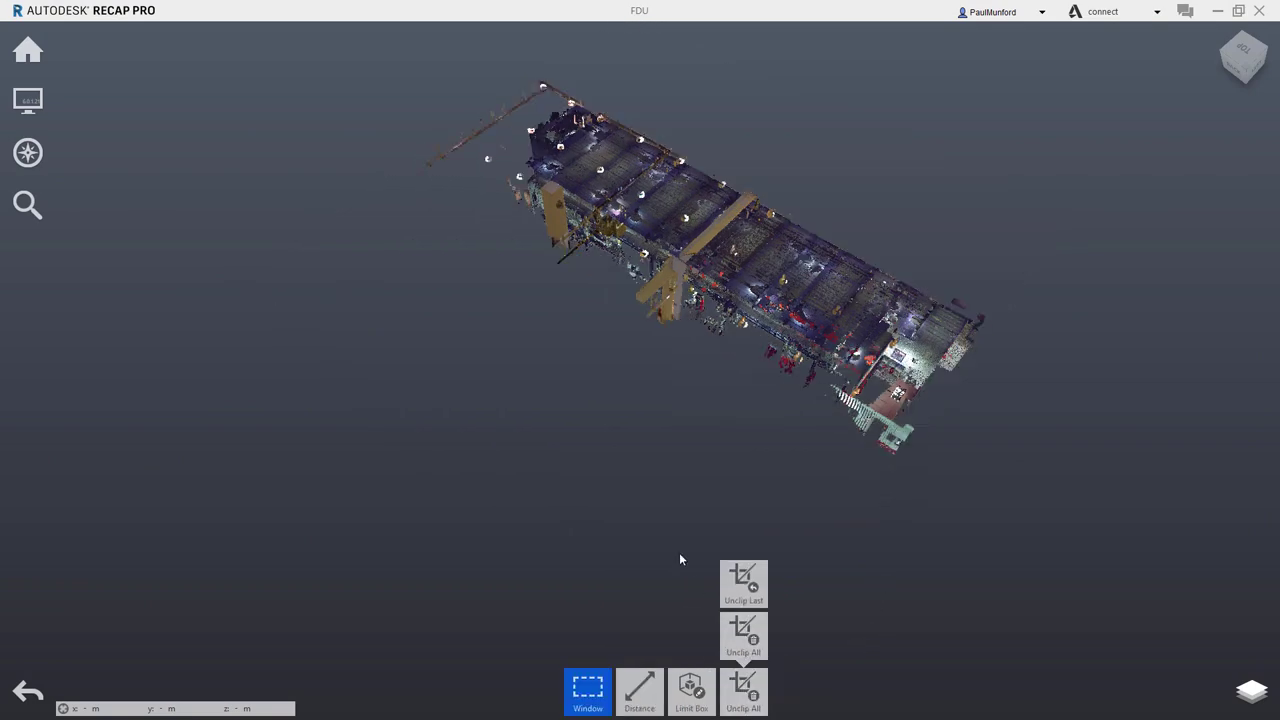
drag(659, 489, 632, 465)
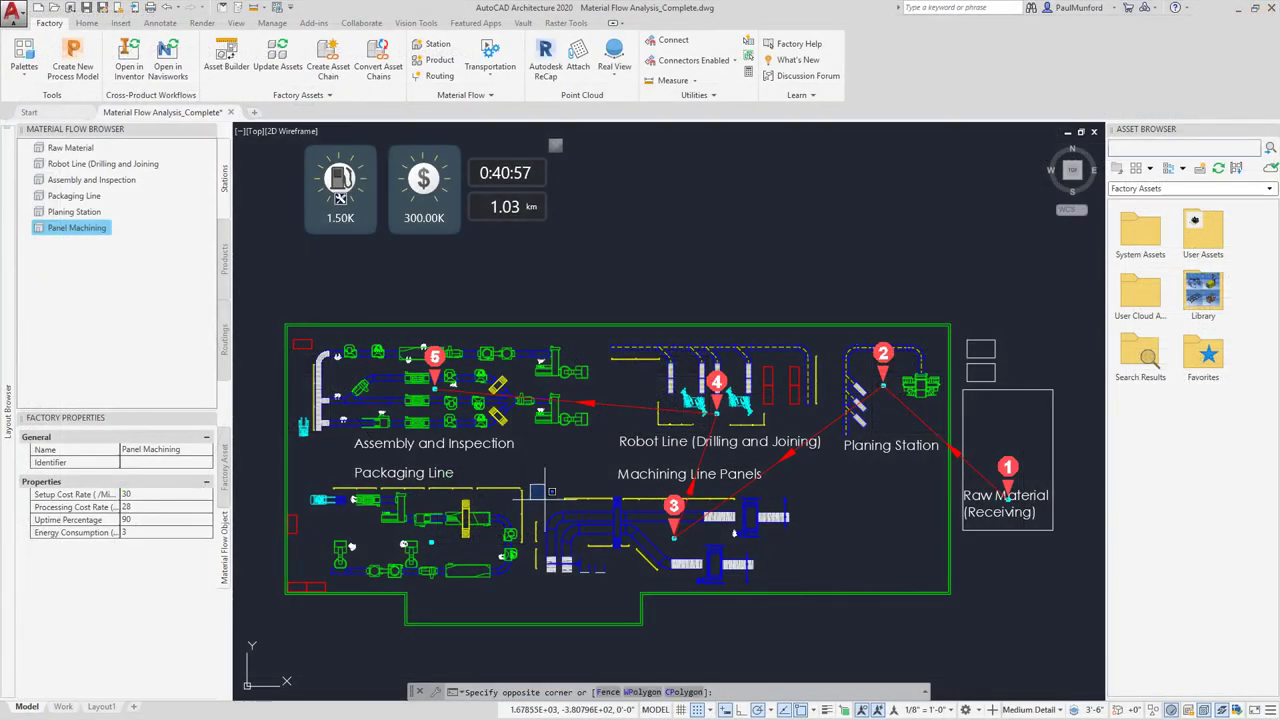
Step: Window-select the Machining Line Panels and move them right, giving .990 km flow distance
click(531, 484)
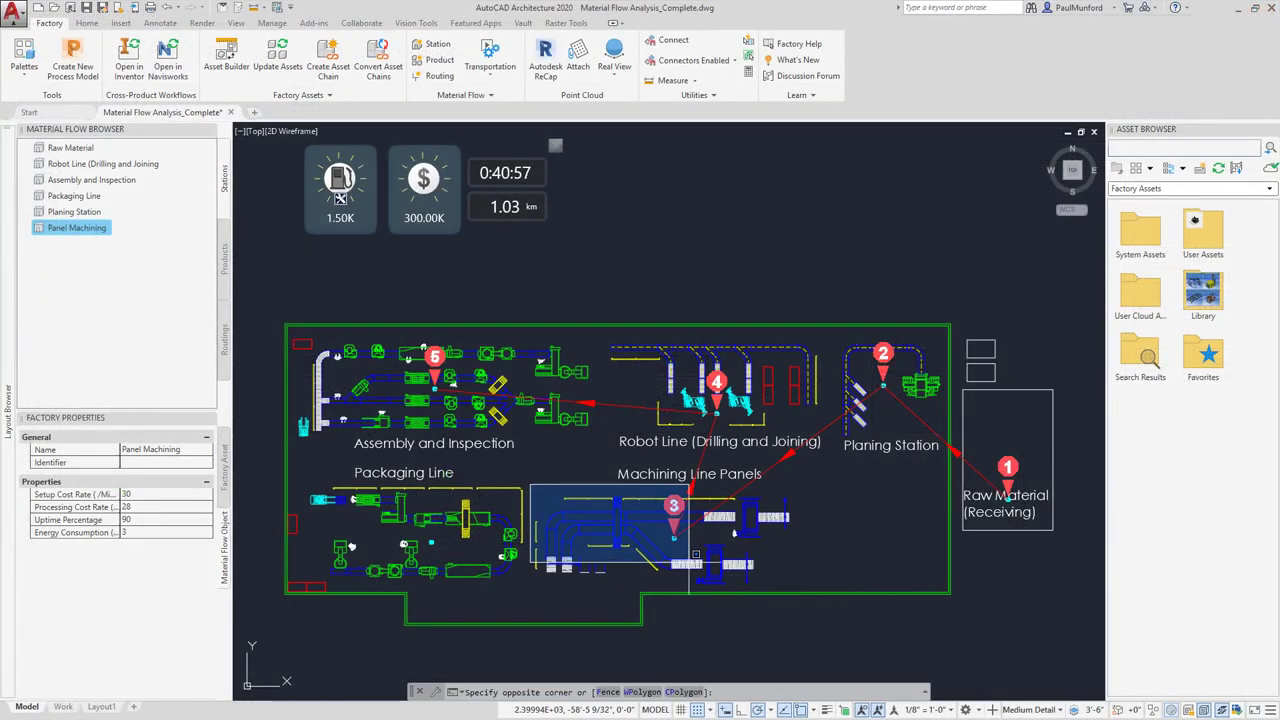
click(822, 590)
text(m)
key(Return)
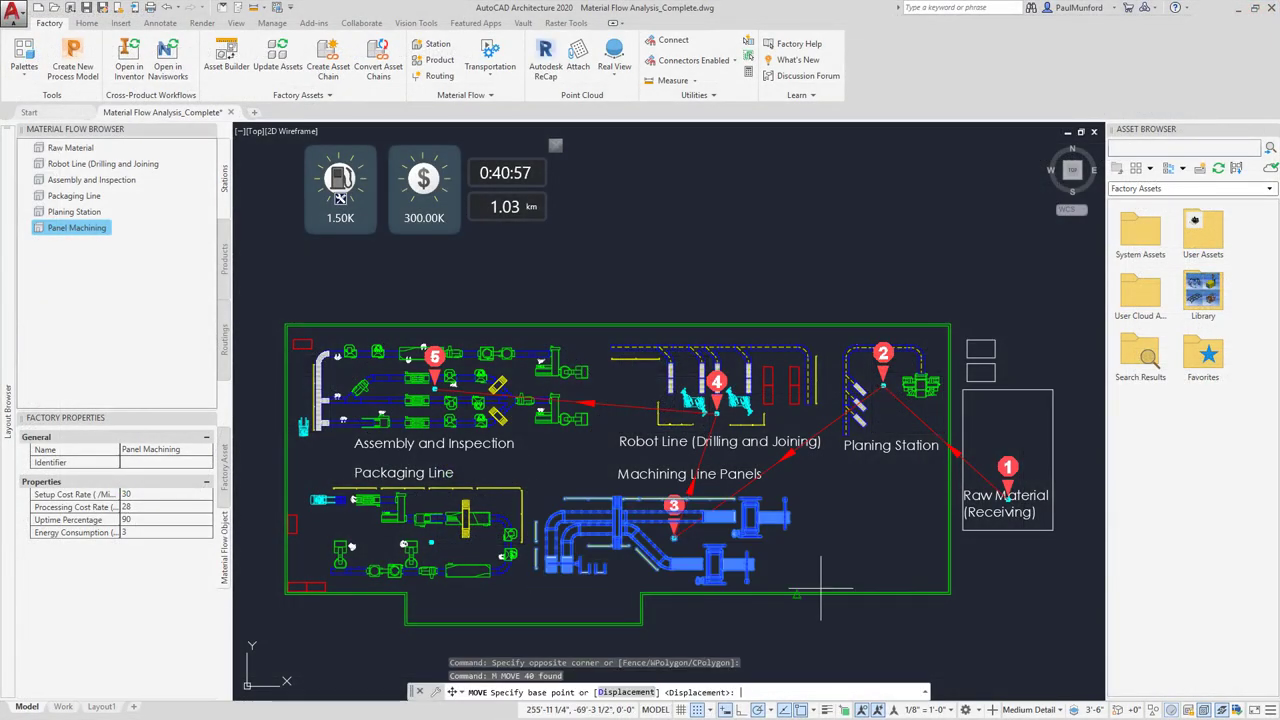
click(670, 628)
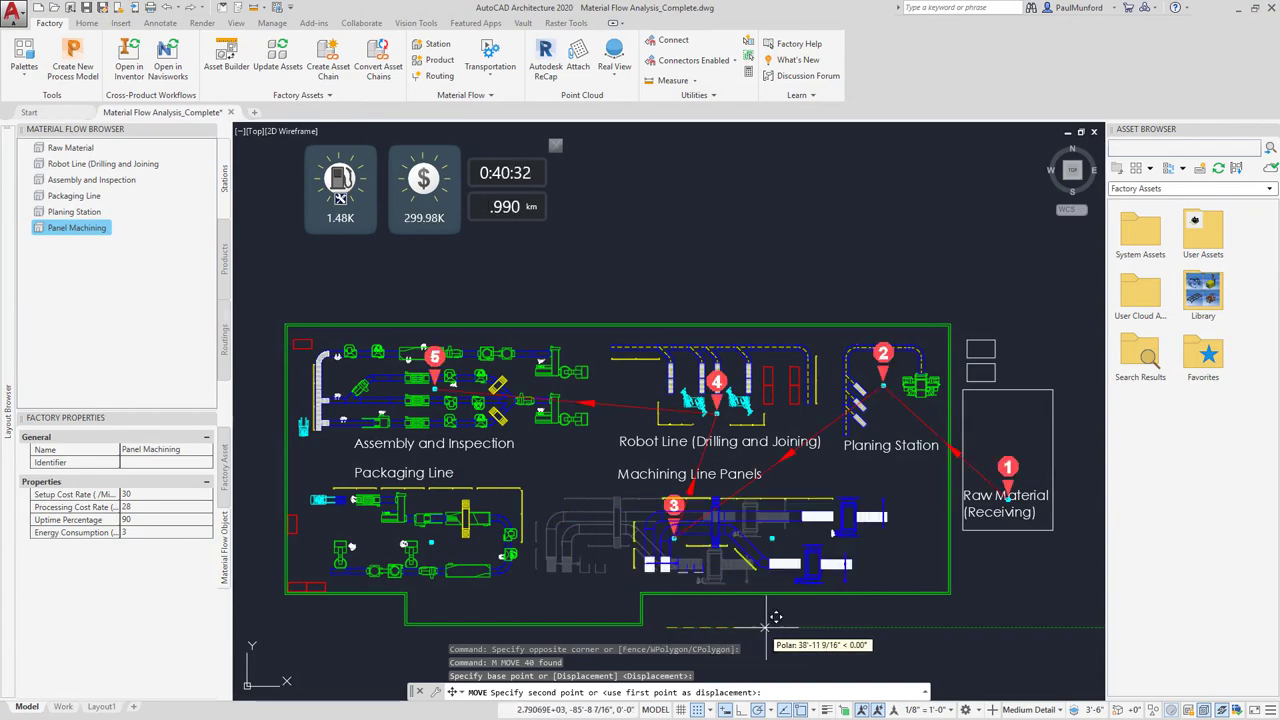
click(809, 628)
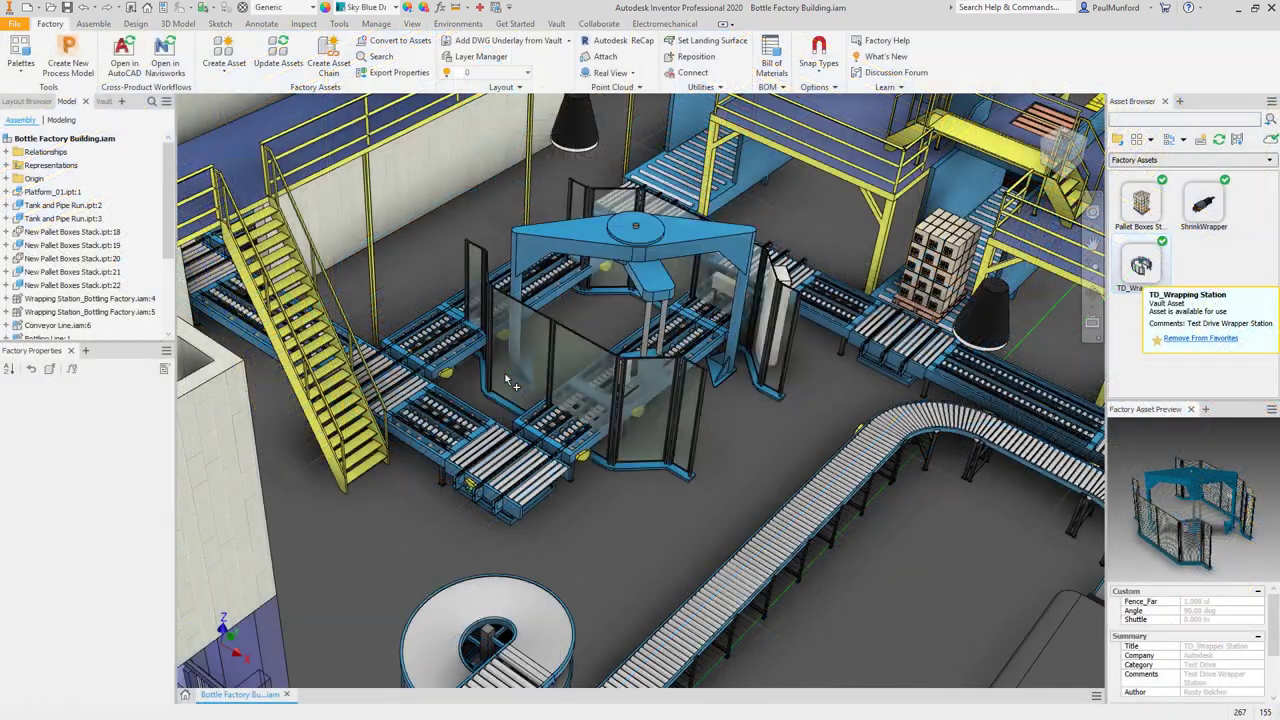
Step: Place the TD_Wrapping Station in the factory rotated 90° about Z
click(510, 382)
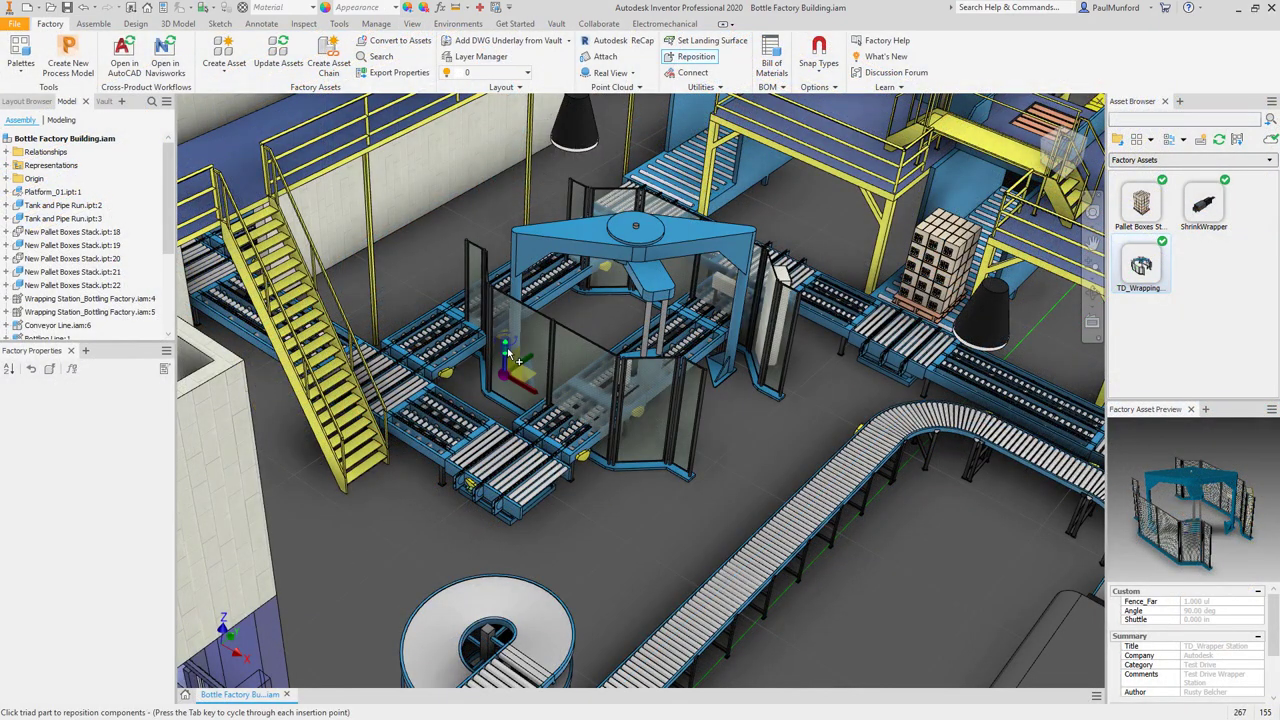
text(90)
key(Return)
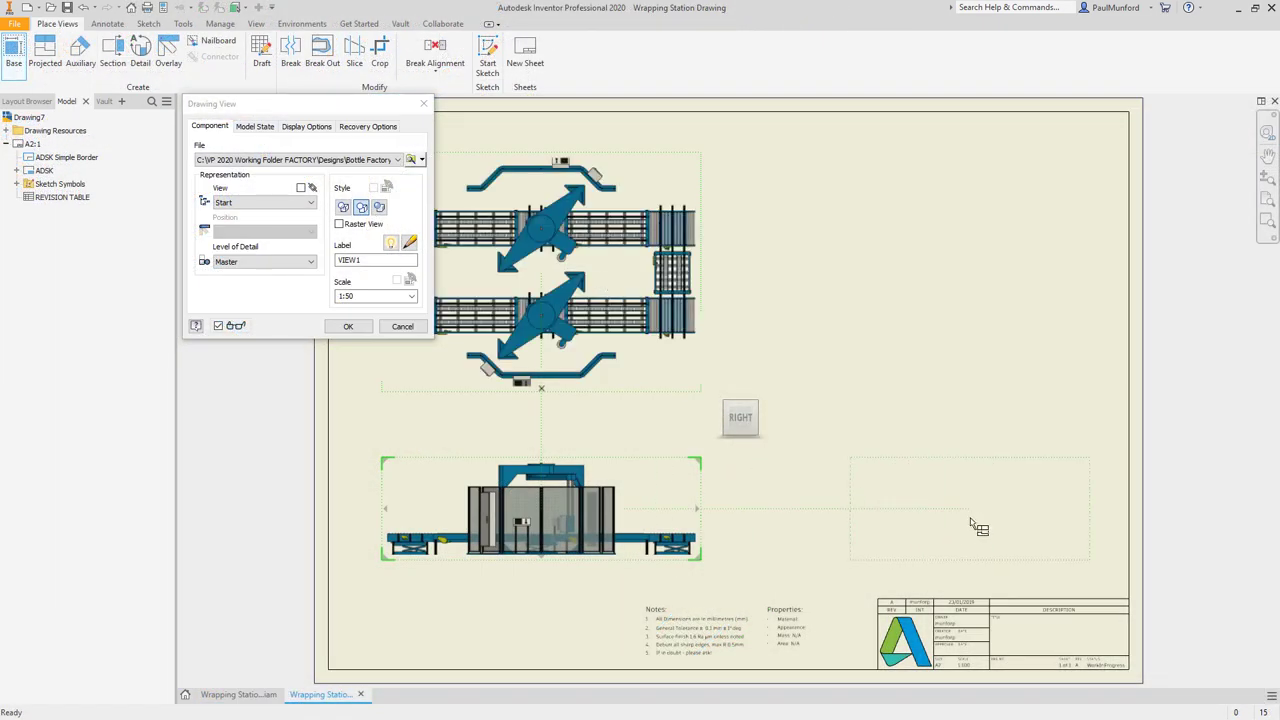
Step: Create the wrapping station's projected side and isometric drawing views
click(970, 524)
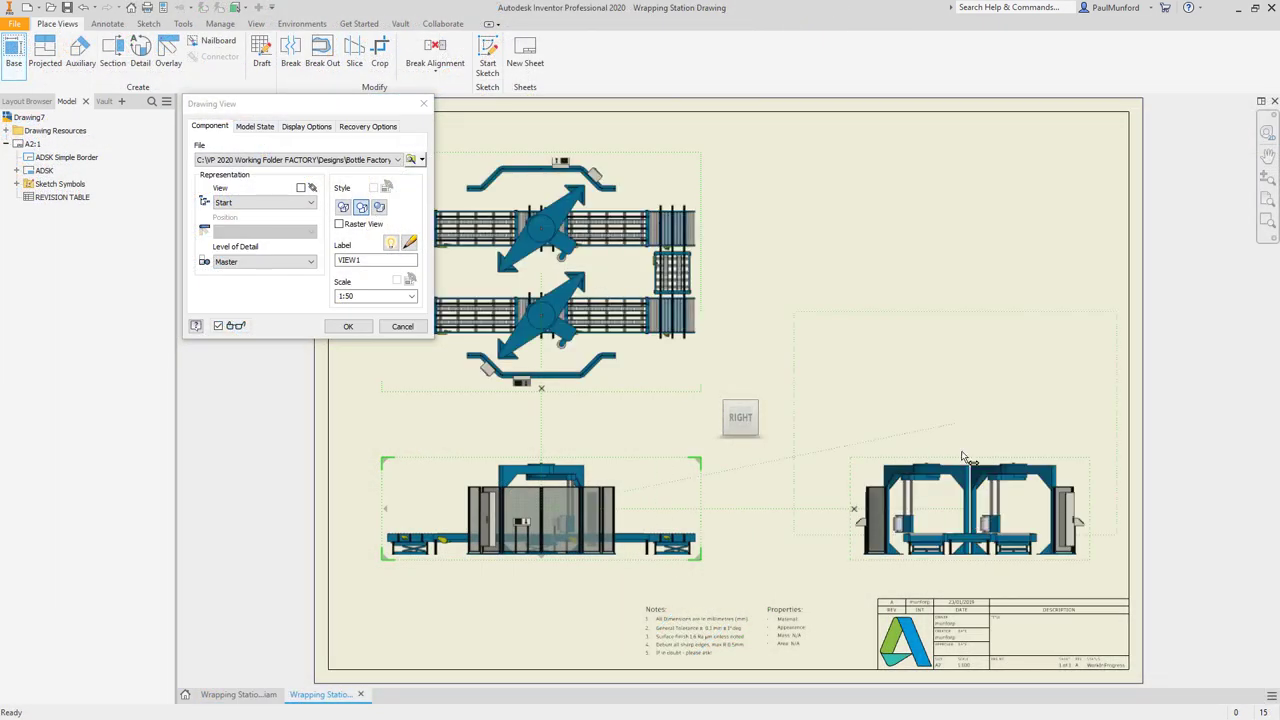
click(933, 313)
right_click(882, 358)
click(898, 366)
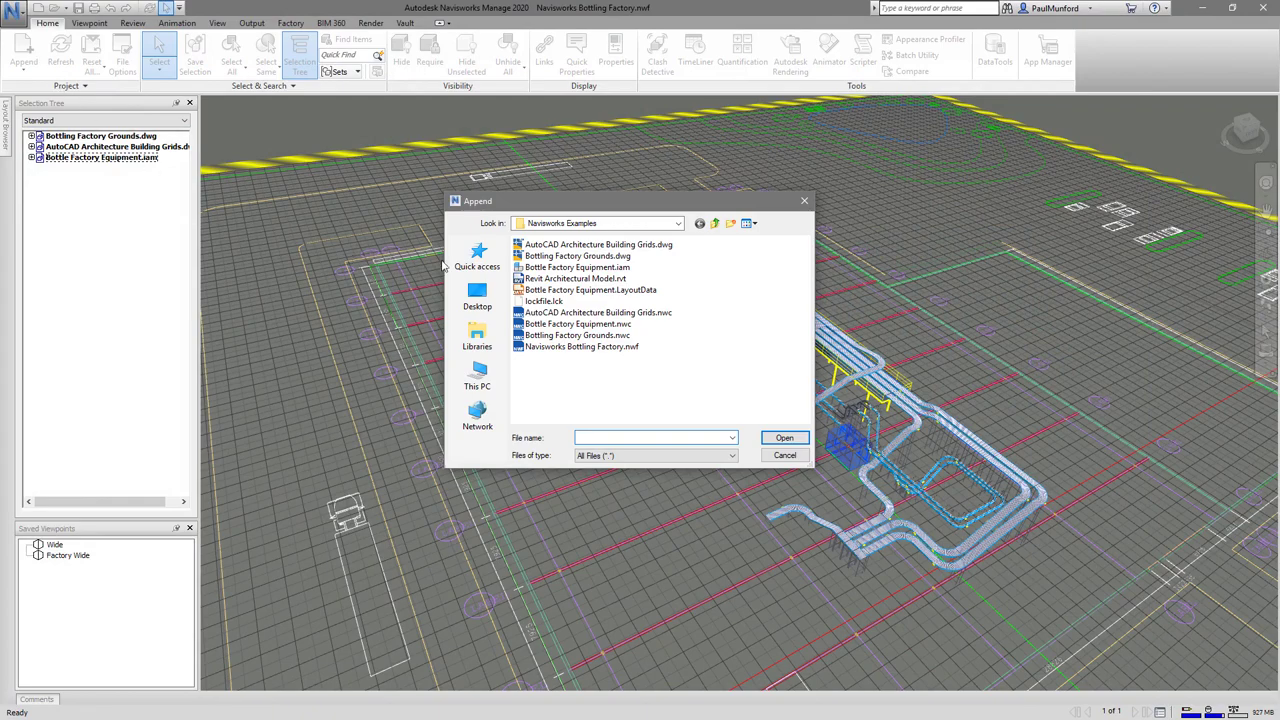
Step: Append Revit Architectural Model.rvt to the aggregated bottling factory model
click(784, 439)
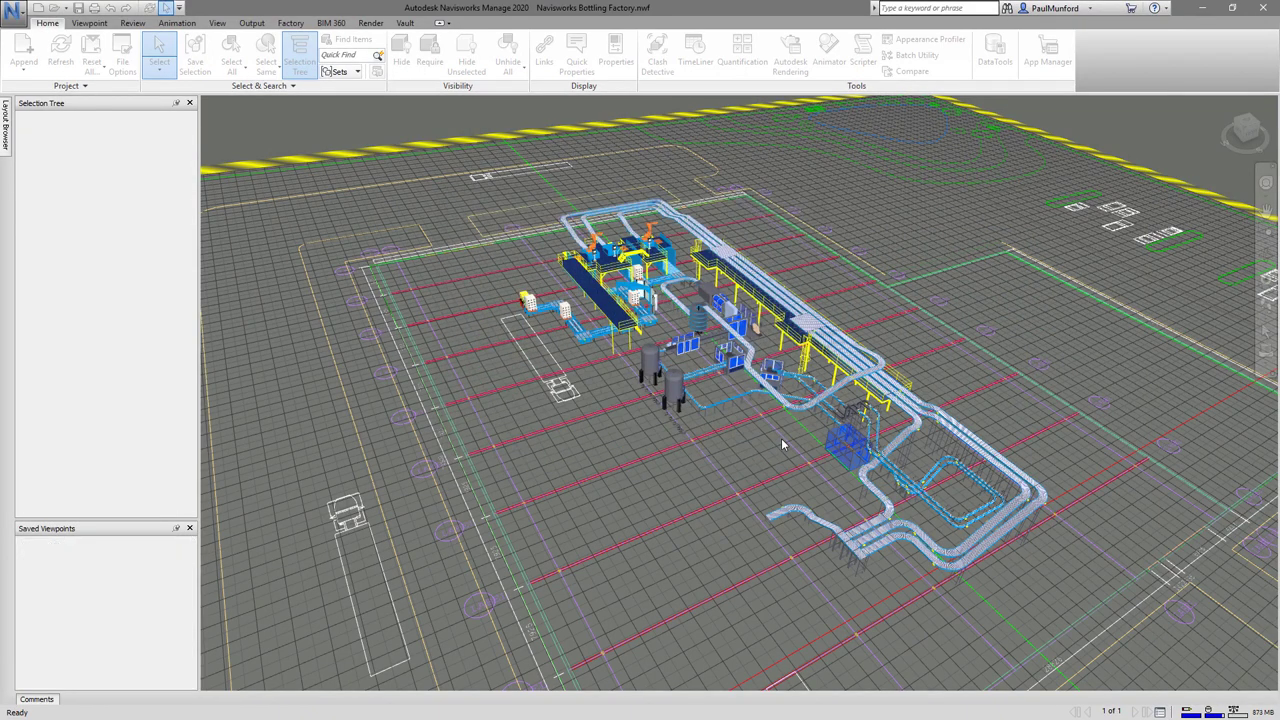